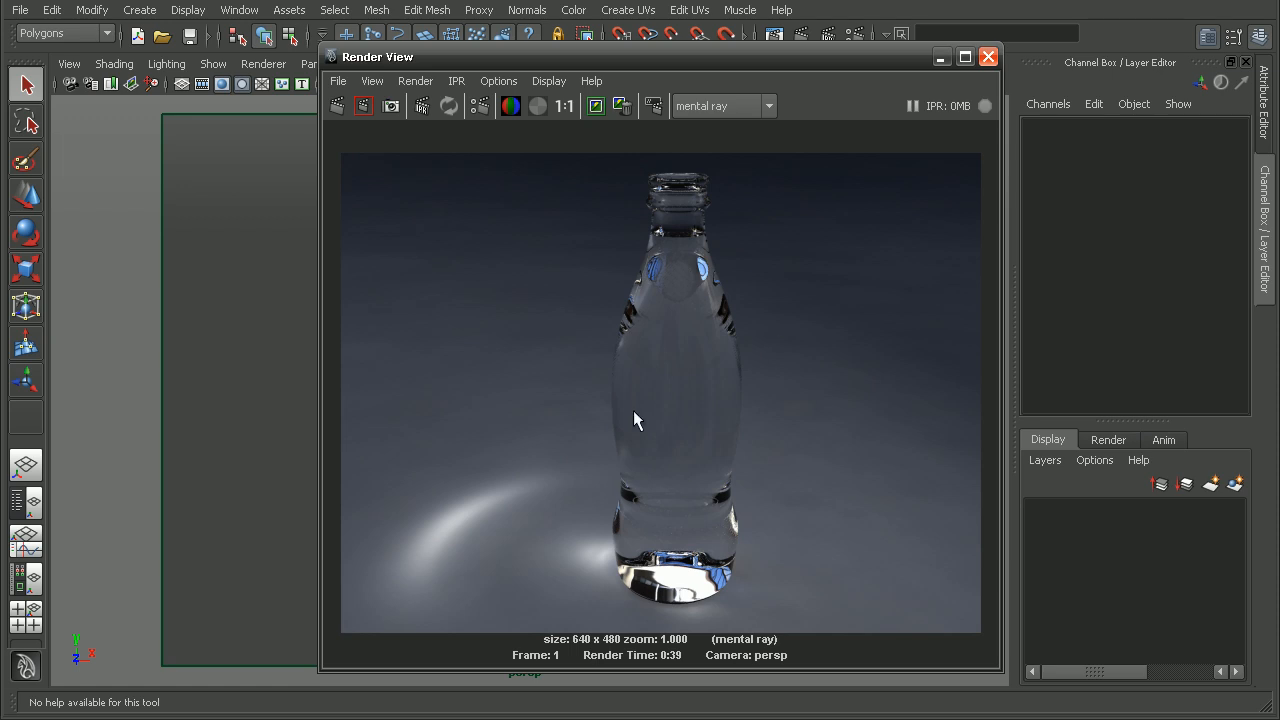
# Keep the current glass bottle render for comparison and close the Render View.
pyautogui.click(597, 108)
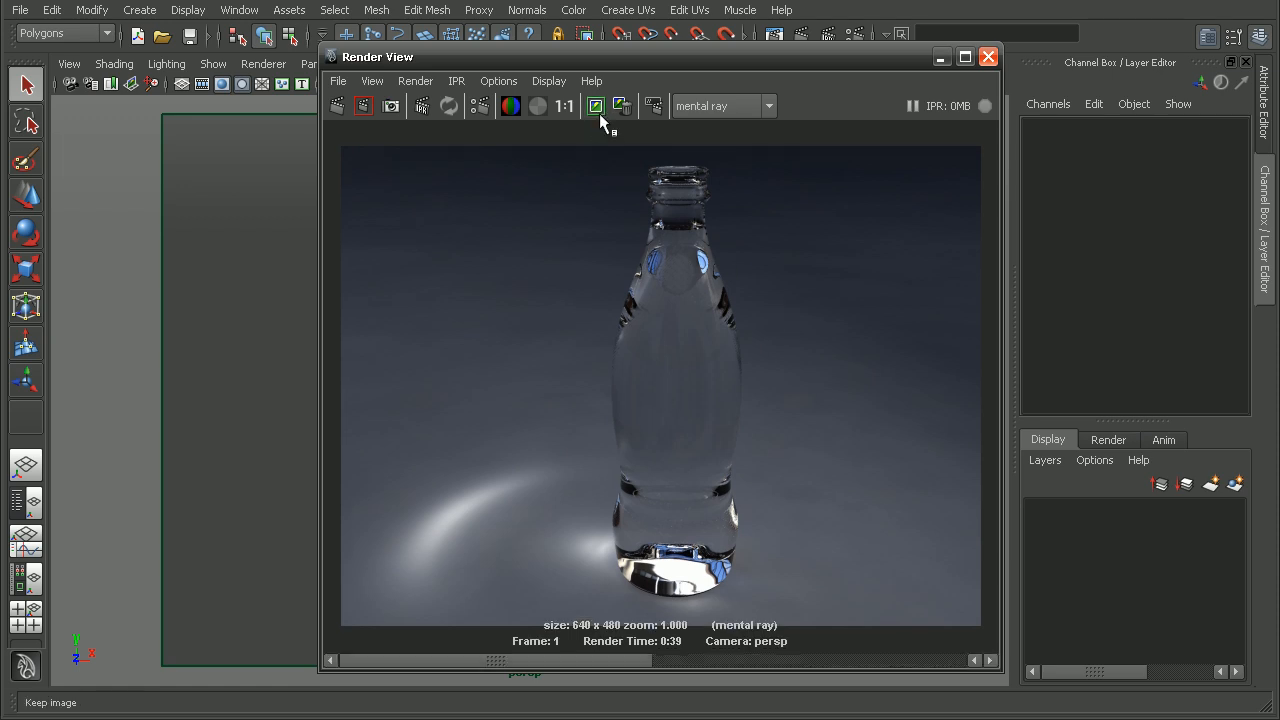
pyautogui.click(988, 56)
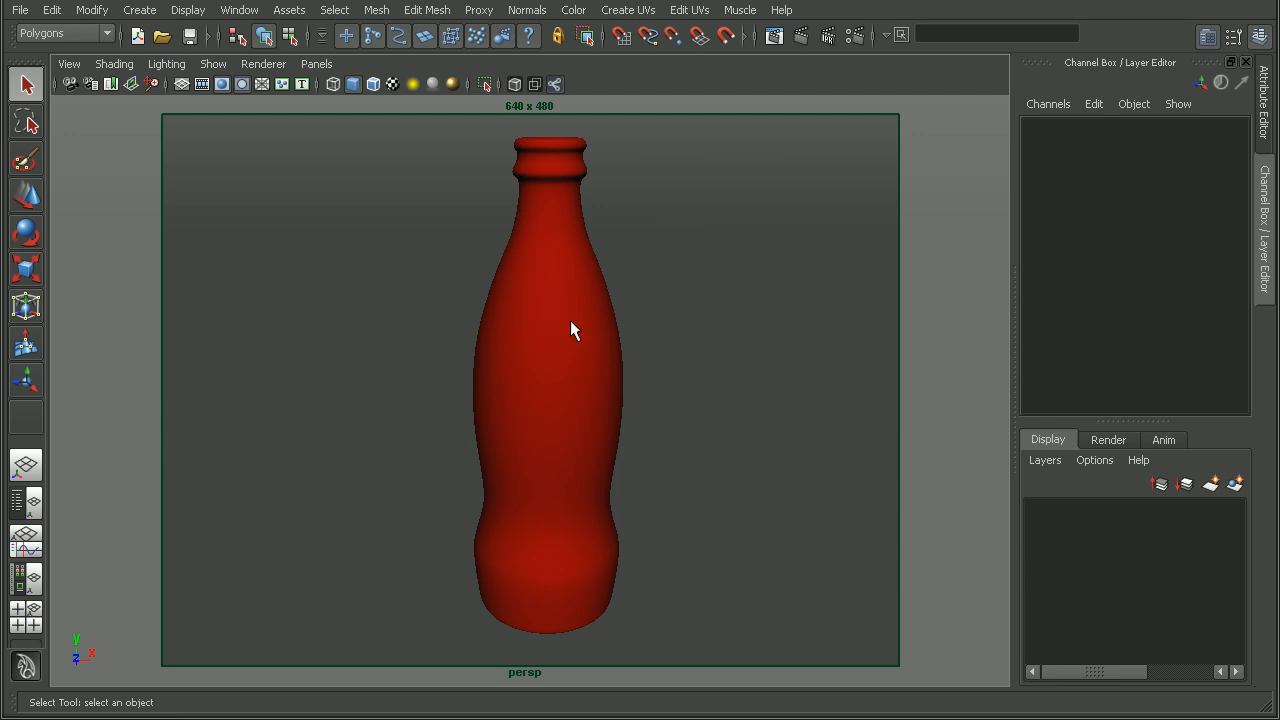
# Create a Surface Shader in the Hypershade and rename it label_material.
pyautogui.click(38, 576)
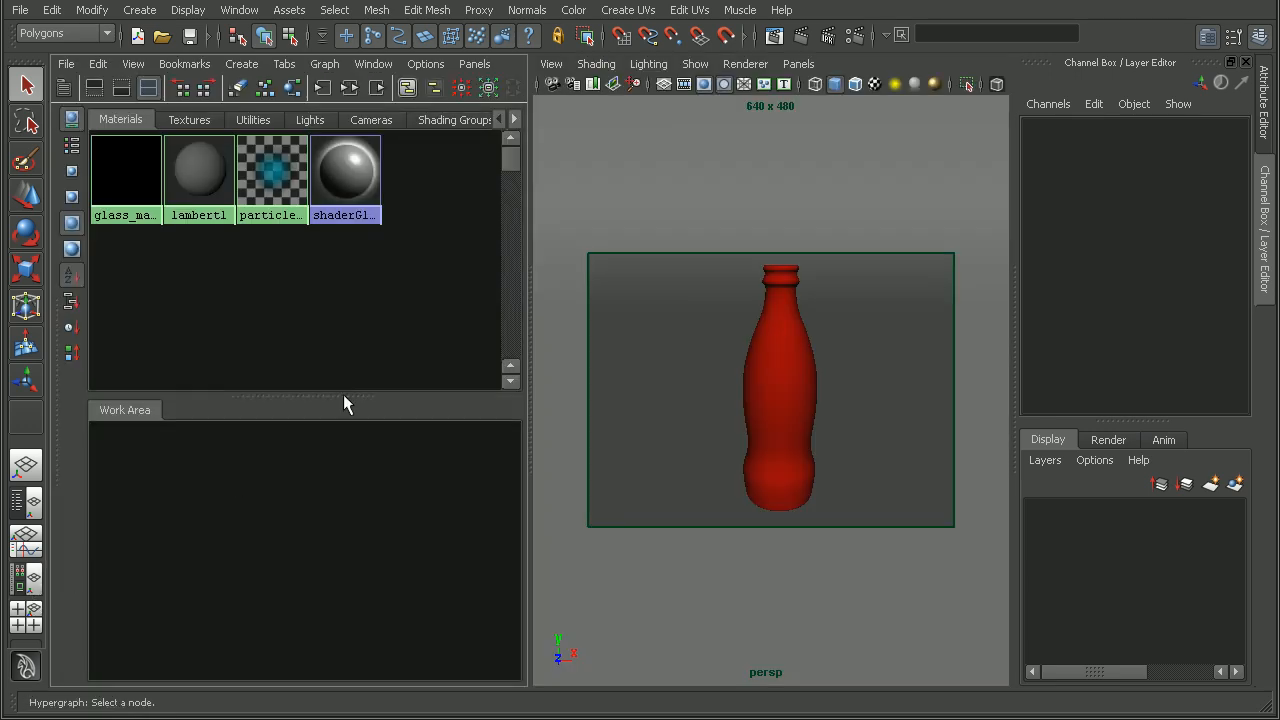
pyautogui.click(243, 64)
pyautogui.moveTo(262, 98)
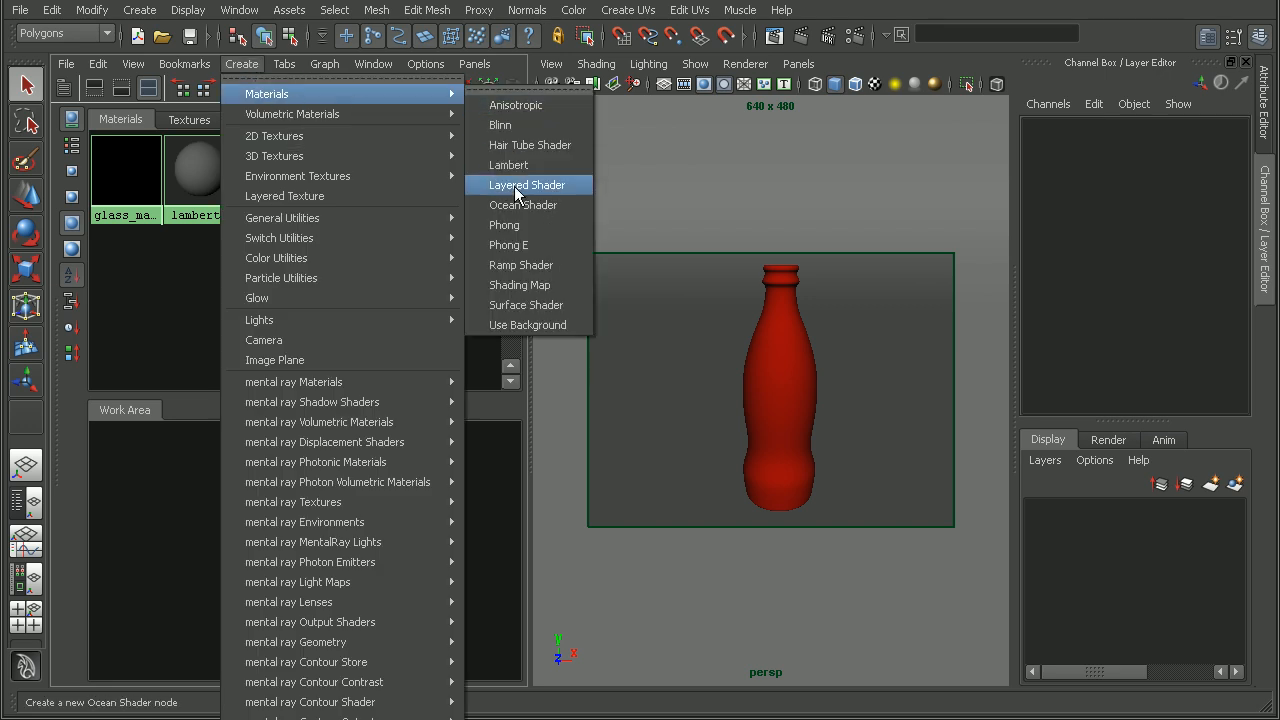
pyautogui.click(543, 314)
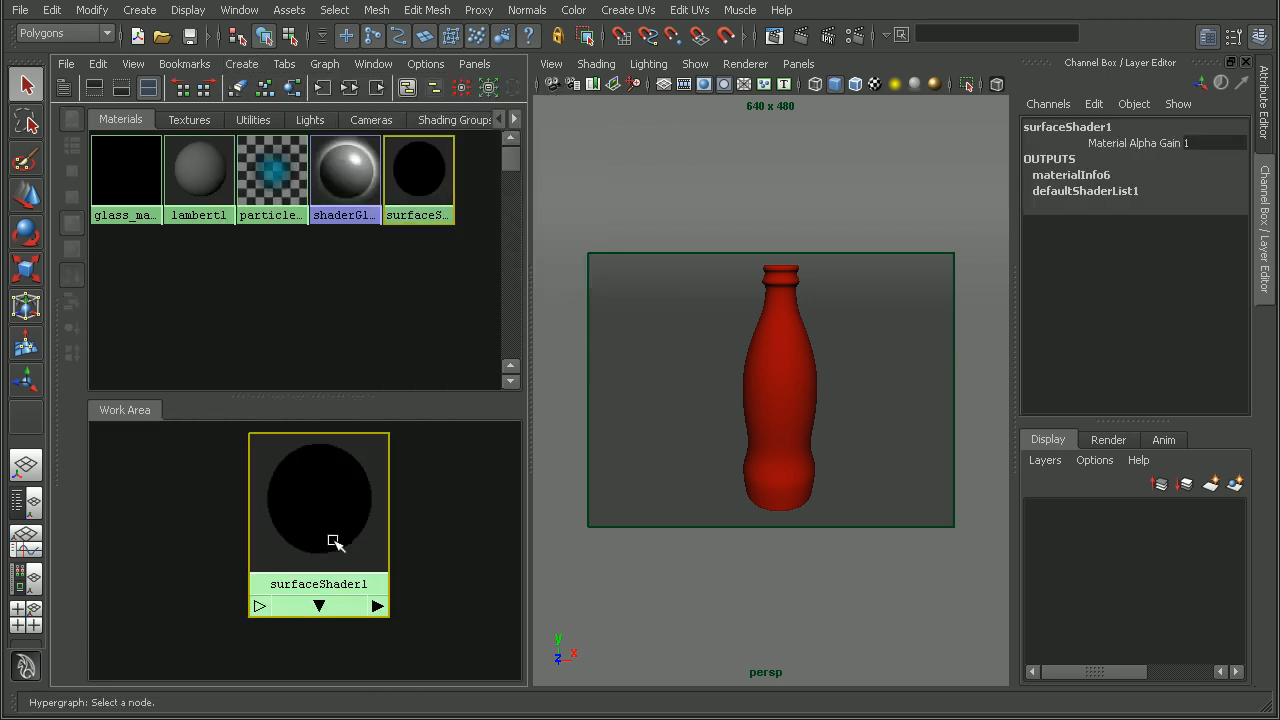
pyautogui.click(1112, 127)
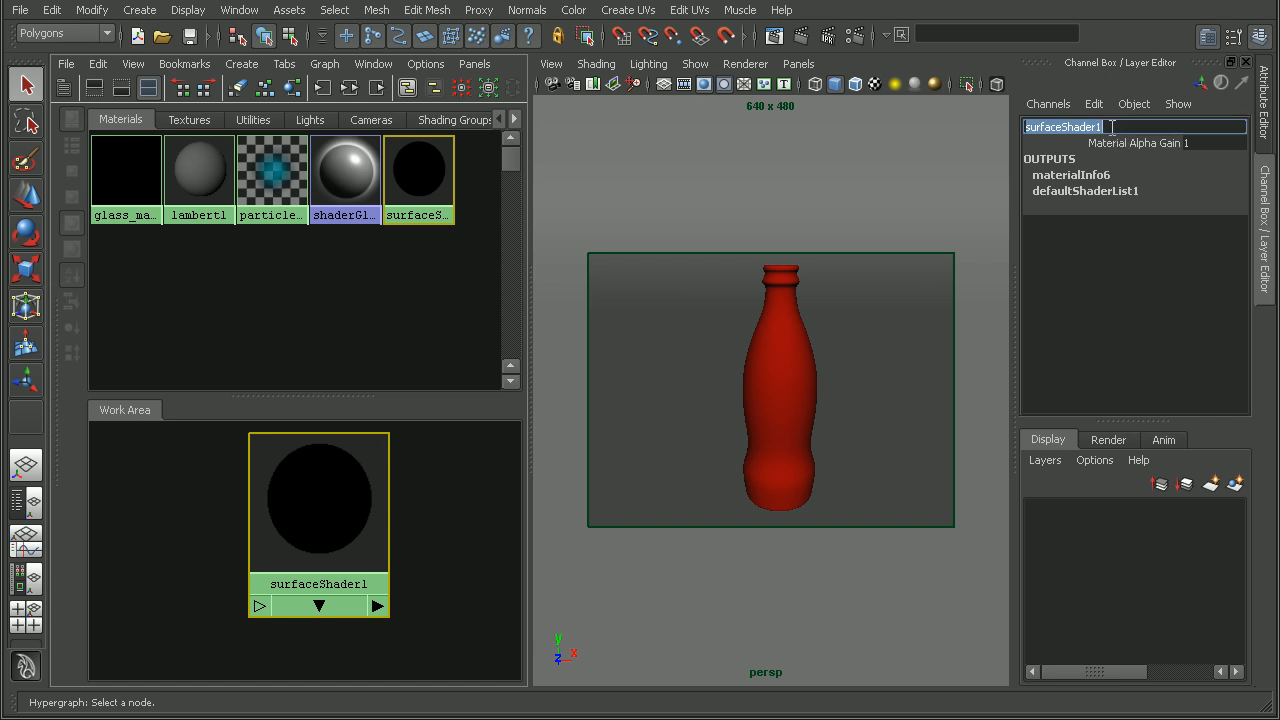
pyautogui.write('label_')
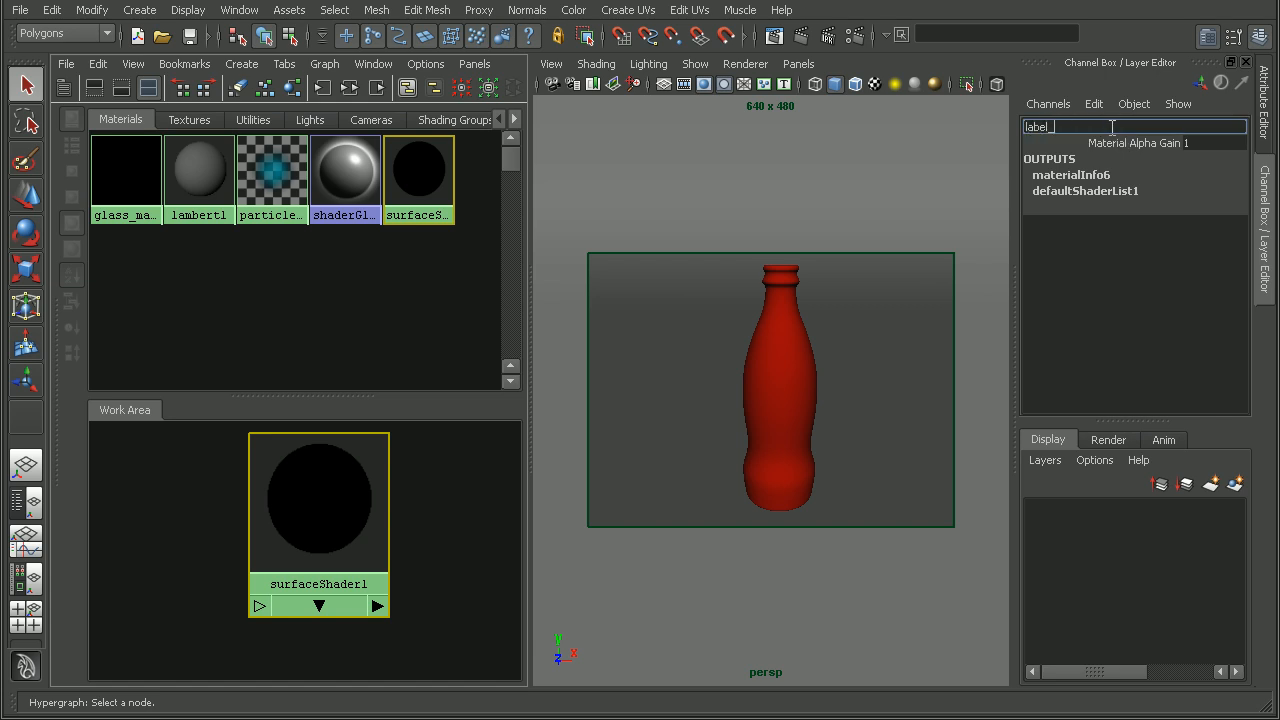
pyautogui.write('mat')
pyautogui.press('Return')
# Map a File texture to label_material's Out Color and load the image askDT_label.tif into it.
pyautogui.moveTo(312, 398); pyautogui.dragTo(312, 226)
pyautogui.moveTo(314, 334); pyautogui.dragTo(380, 380)
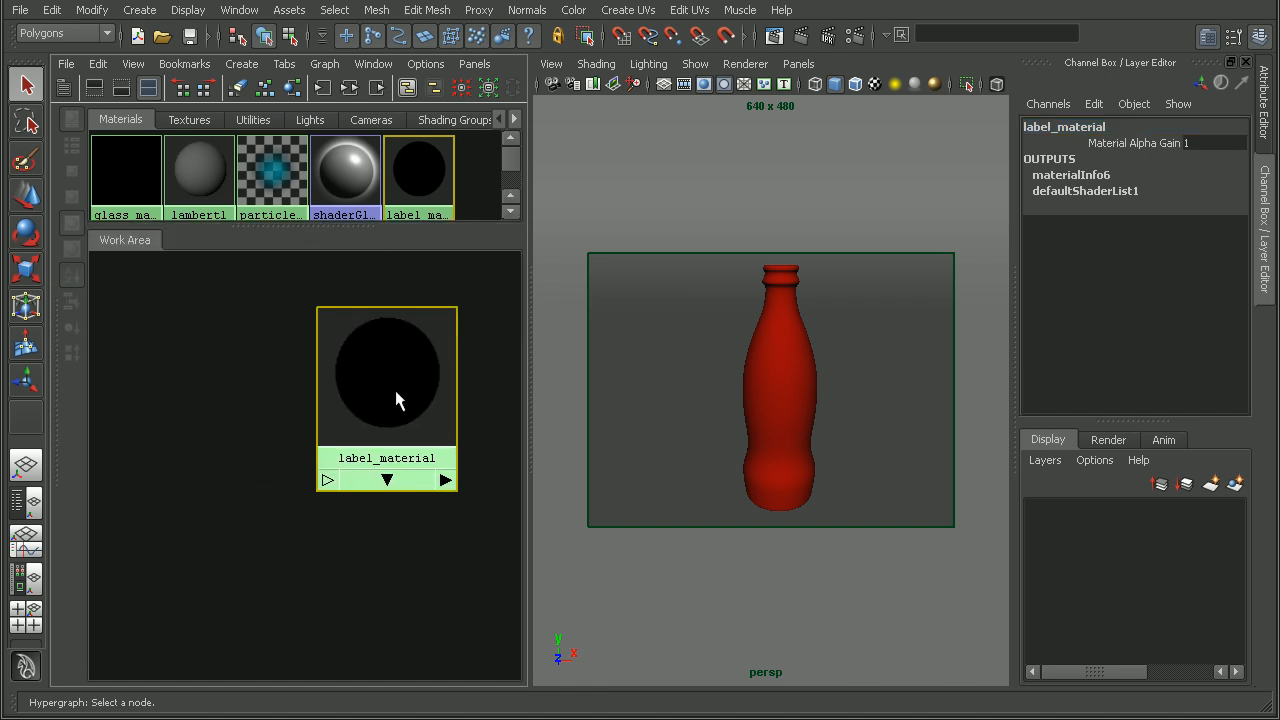
pyautogui.doubleClick(396, 400)
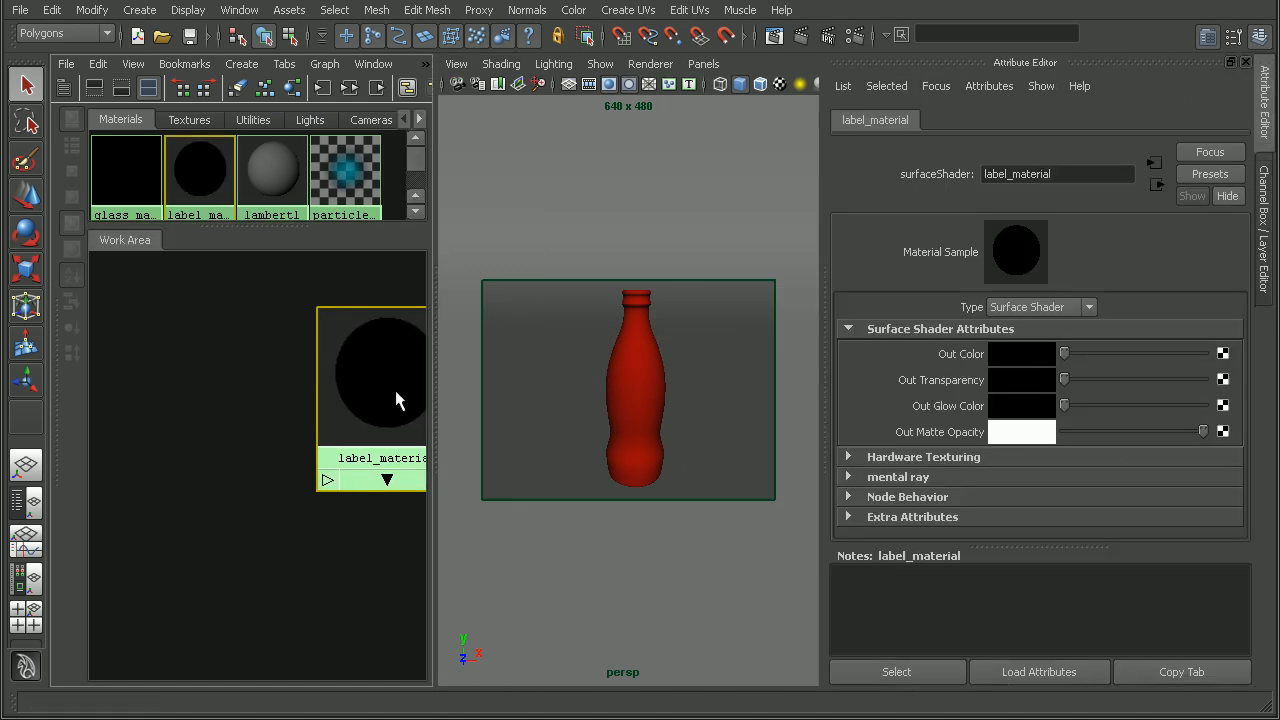
pyautogui.click(1221, 354)
pyautogui.click(701, 123)
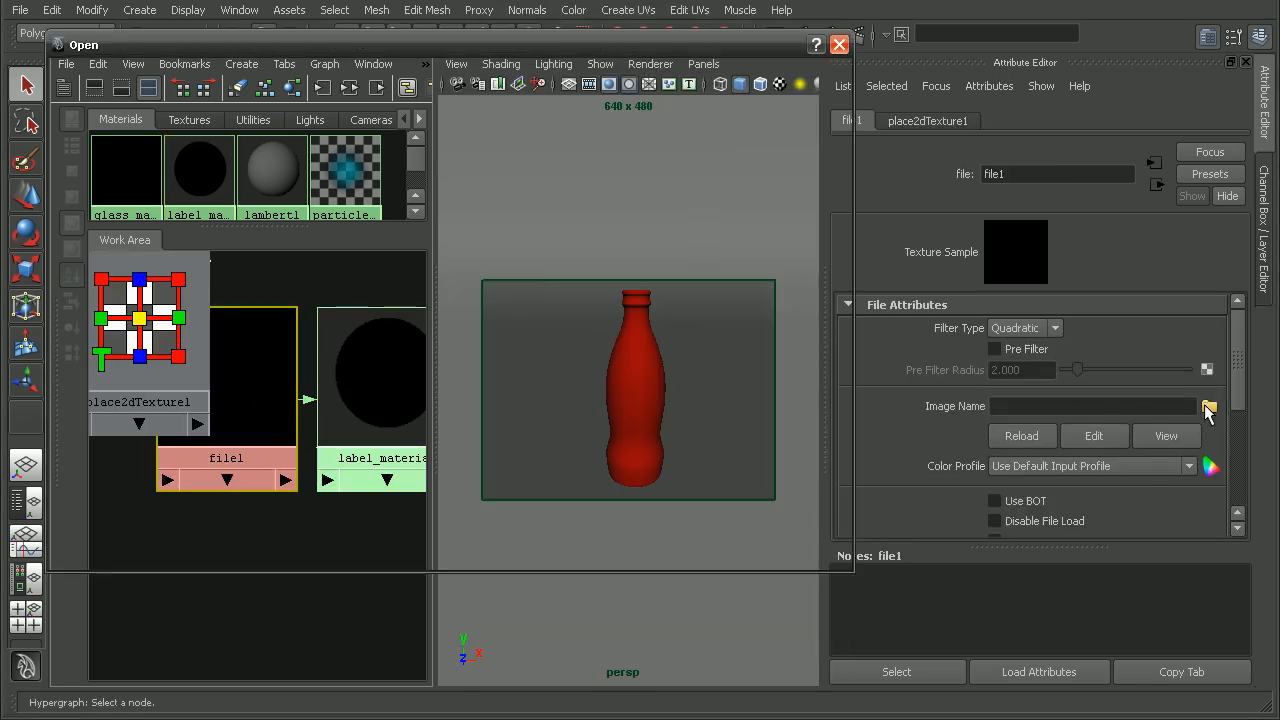
pyautogui.click(1209, 408)
pyautogui.click(296, 125)
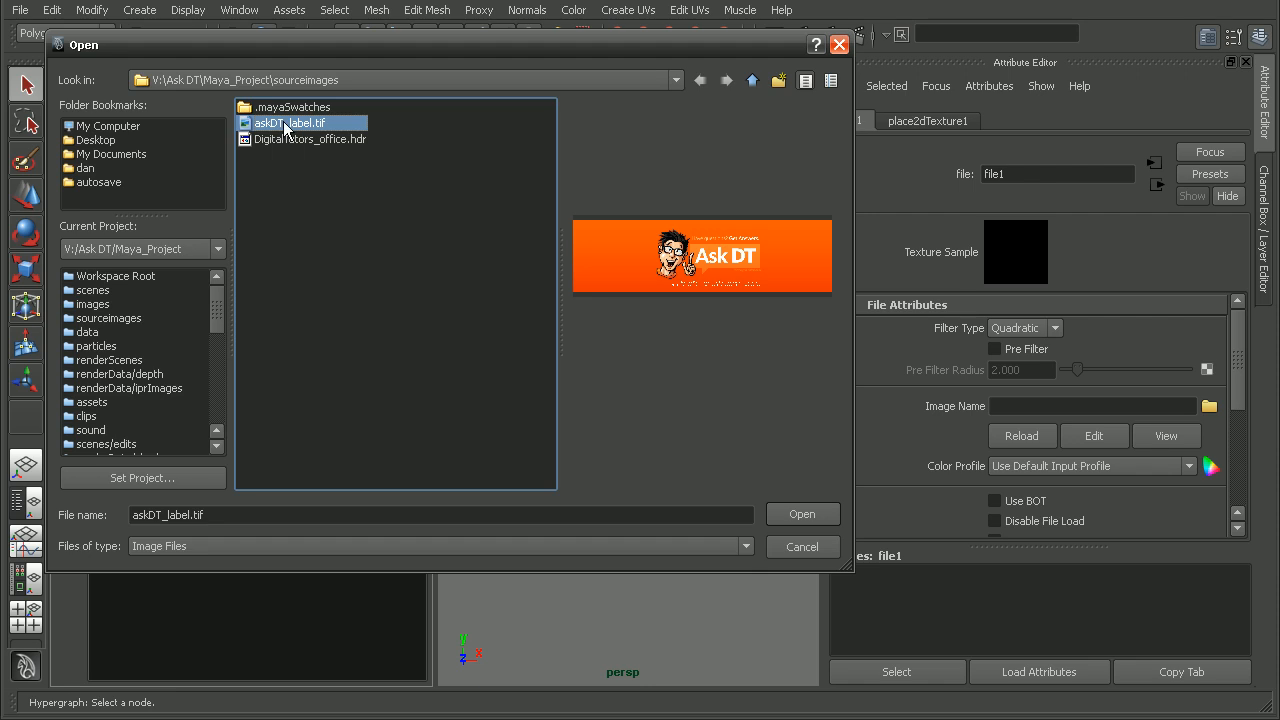
pyautogui.click(802, 514)
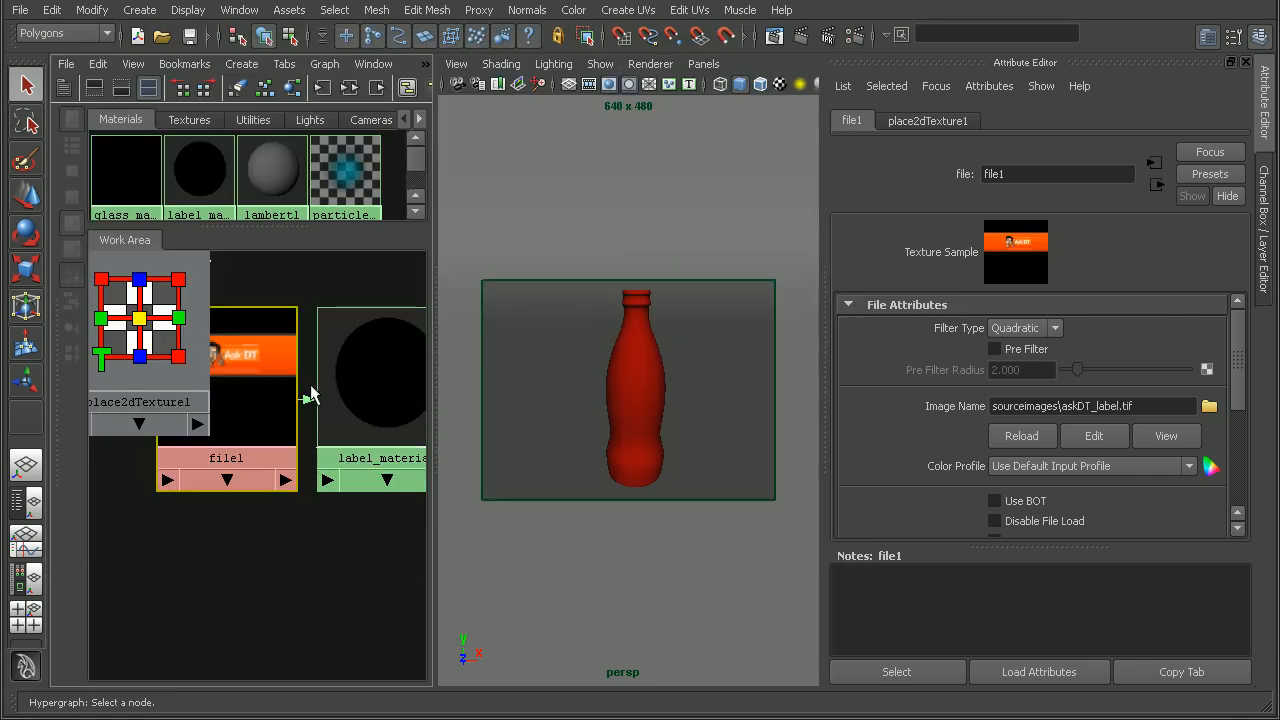
# Spread out the texture placement, file1 and label_material nodes in the Hypershade work area.
pyautogui.keyDown('alt'); pyautogui.moveTo(256, 373); pyautogui.dragTo(363, 374, button='middle'); pyautogui.keyUp('alt')
pyautogui.keyDown('alt'); pyautogui.moveTo(363, 374); pyautogui.dragTo(256, 400, button='right'); pyautogui.keyUp('alt')
pyautogui.moveTo(256, 402); pyautogui.dragTo(186, 424)
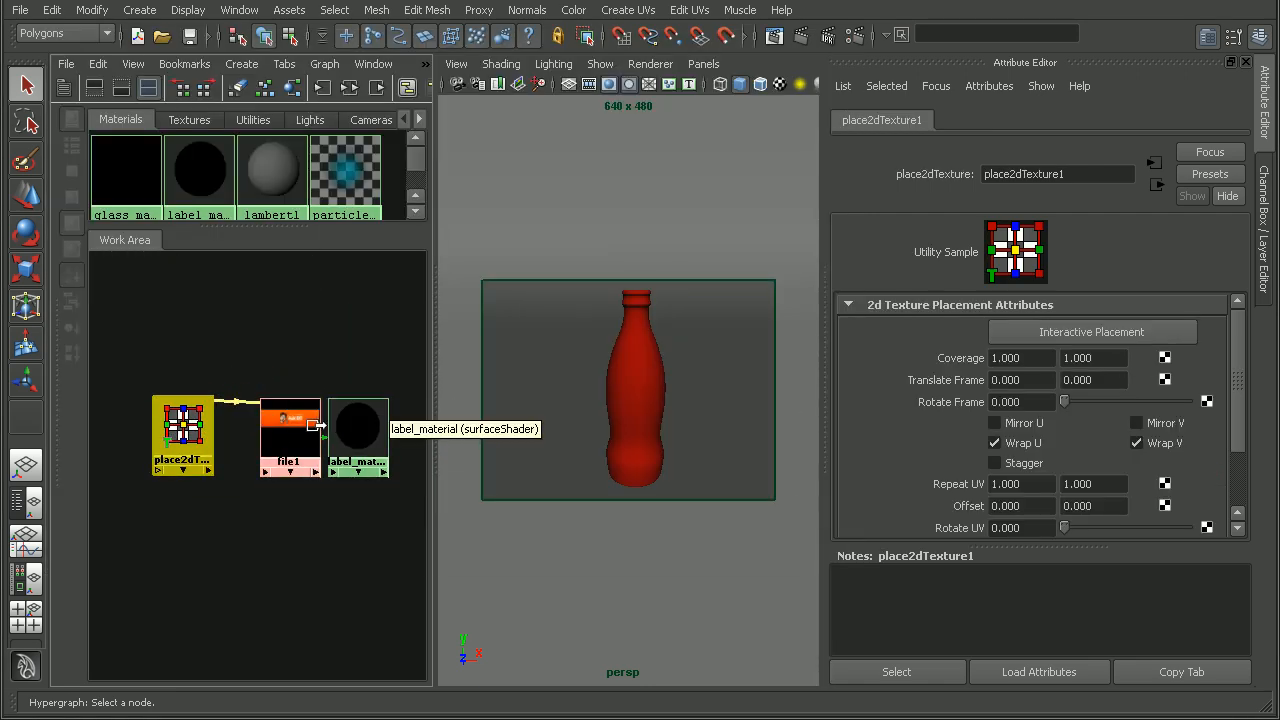
pyautogui.click(310, 425)
pyautogui.moveTo(289, 429); pyautogui.dragTo(276, 418)
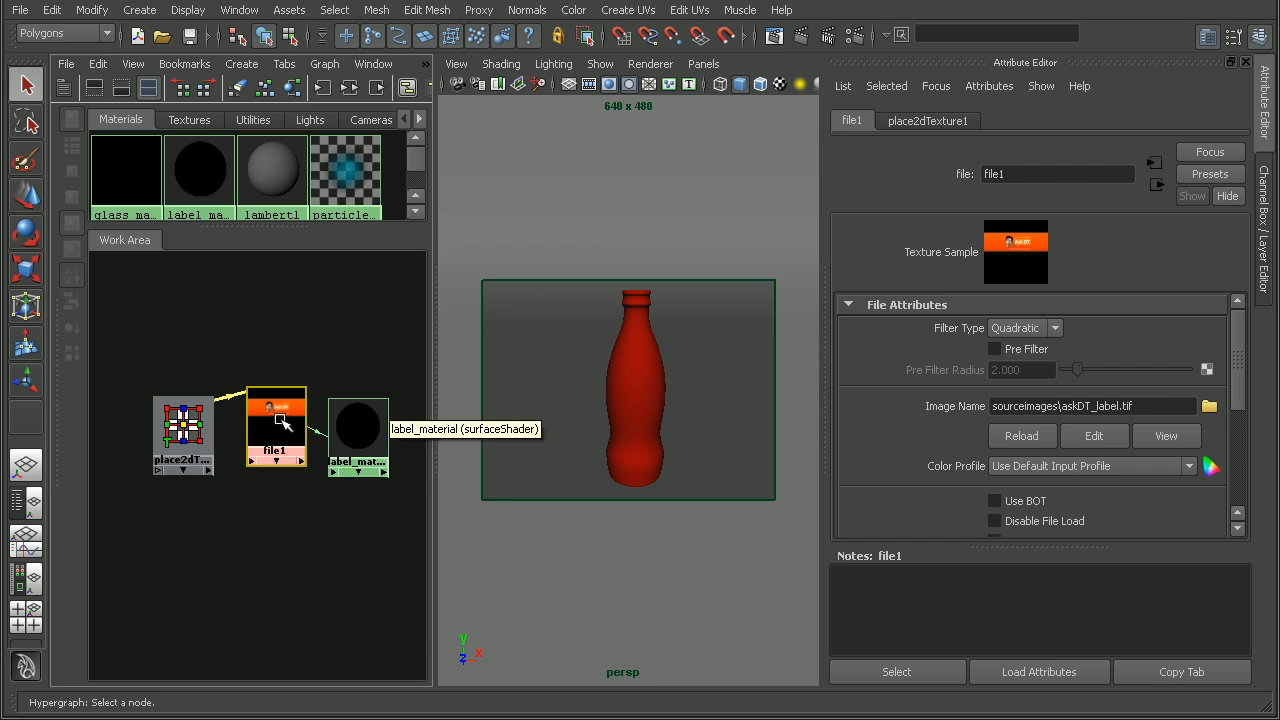
pyautogui.moveTo(344, 441); pyautogui.dragTo(362, 420)
# Assign label_material to the bottle and render the perspective view to check the label.
pyautogui.moveTo(362, 420); pyautogui.dragTo(636, 400, button='middle')
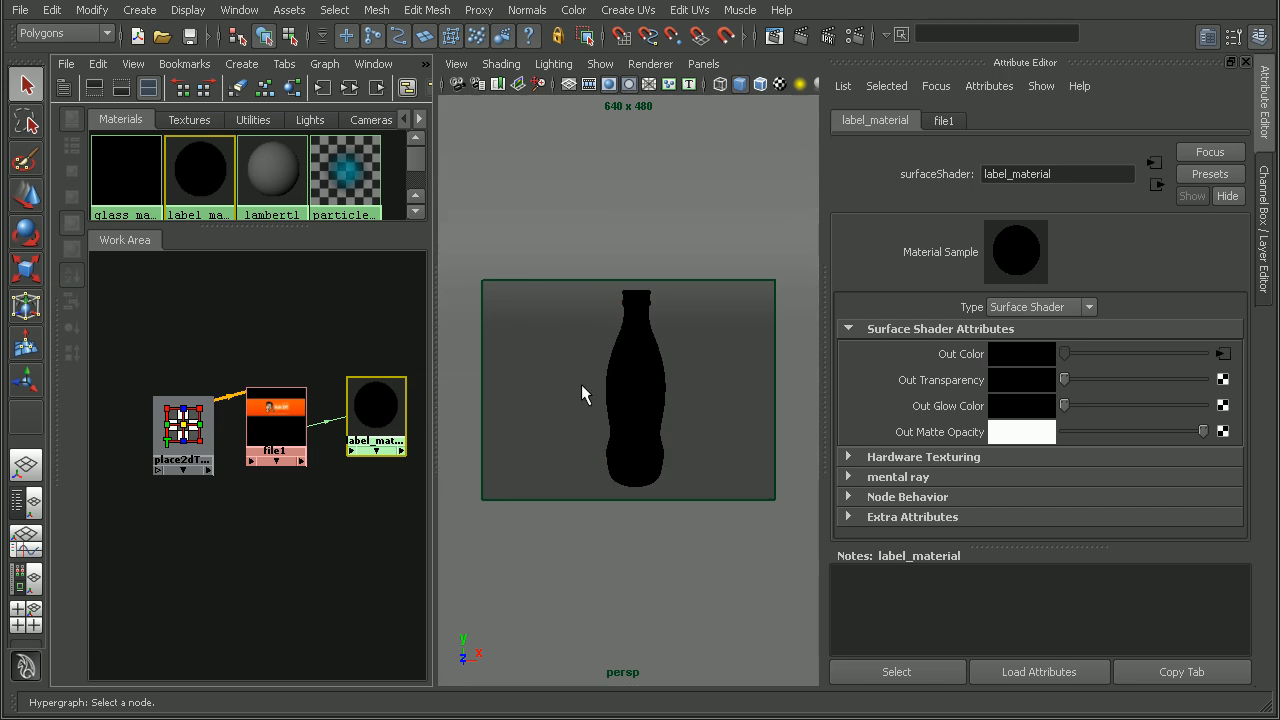
pyautogui.click(802, 46)
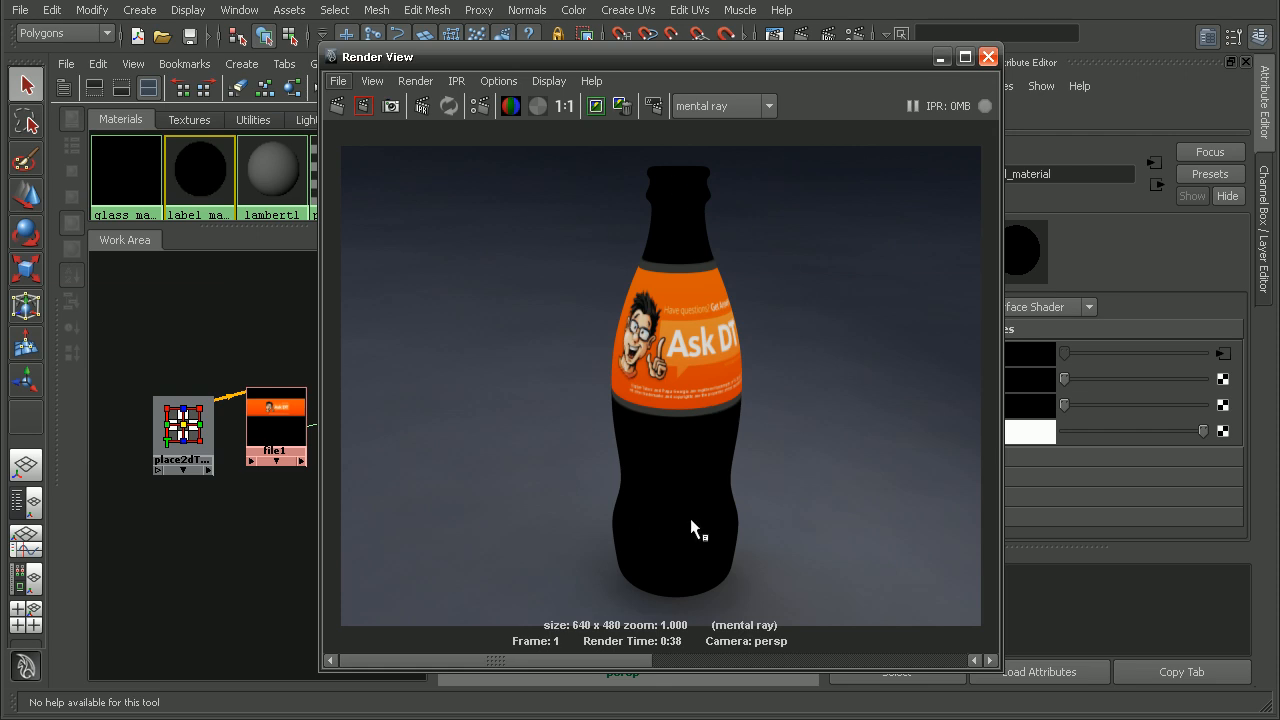
pyautogui.click(988, 56)
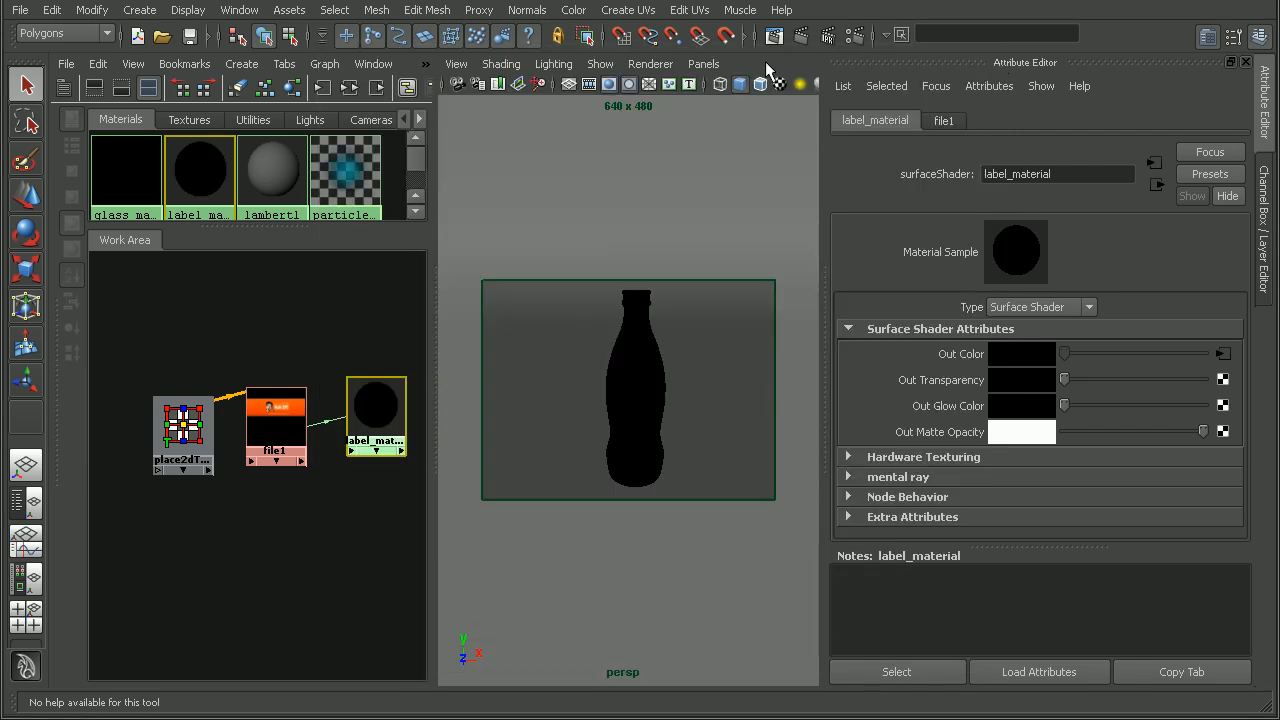
# Move the placement and file1 nodes away from label_material and connect file1 to its Out Transparency.
pyautogui.moveTo(187, 421); pyautogui.dragTo(156, 379)
pyautogui.moveTo(283, 425); pyautogui.dragTo(237, 390)
pyautogui.click(365, 412)
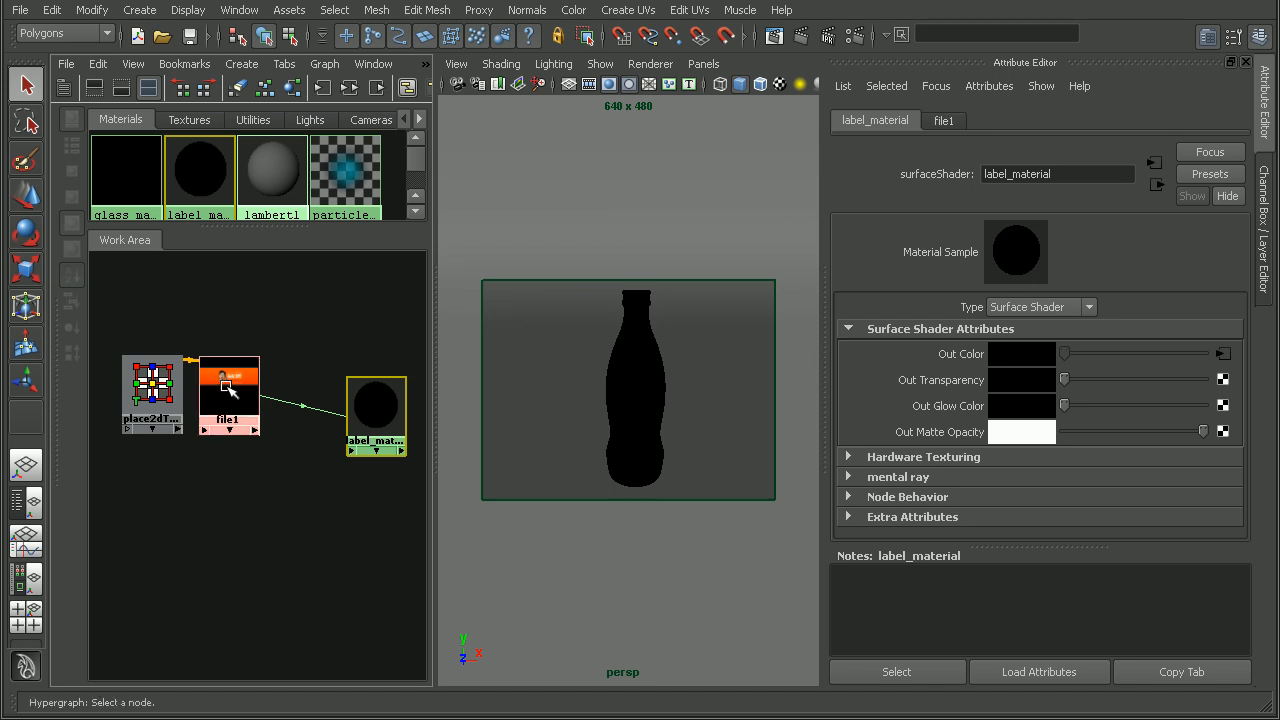
pyautogui.moveTo(238, 392); pyautogui.dragTo(966, 383, button='middle')
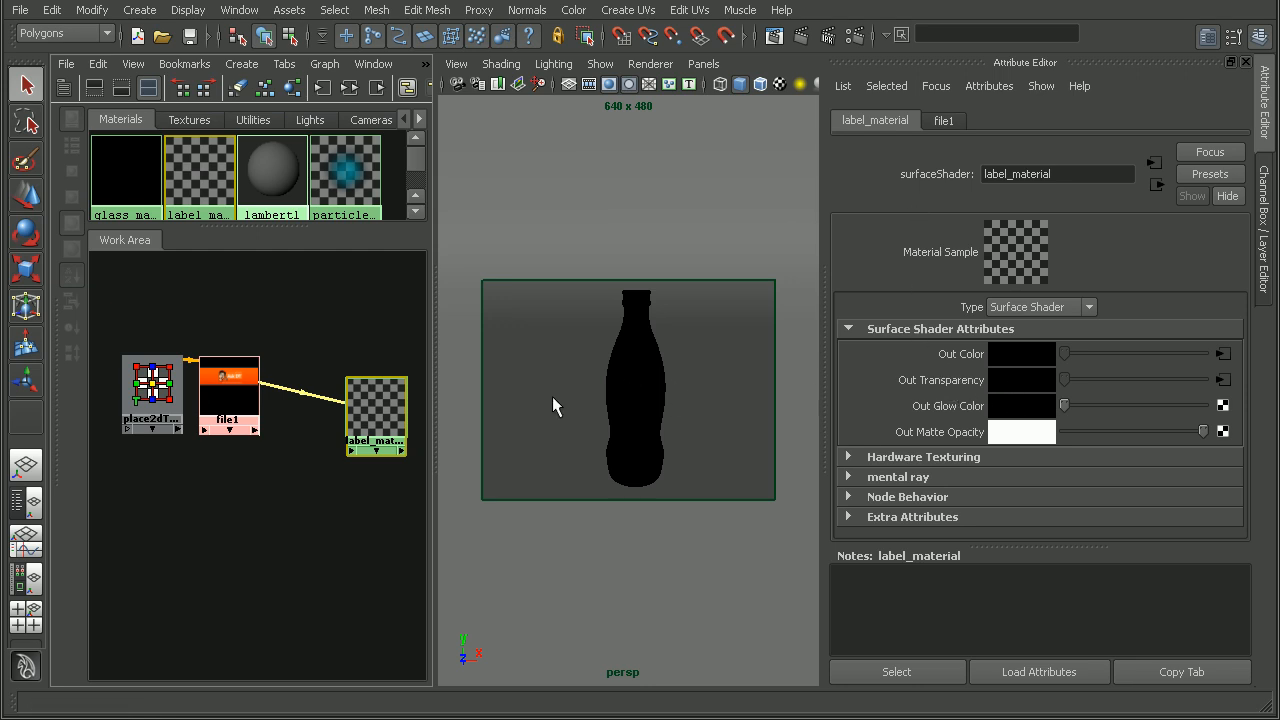
# Render the bottle with the transparent label material and compare it with the kept glass render.
pyautogui.click(774, 36)
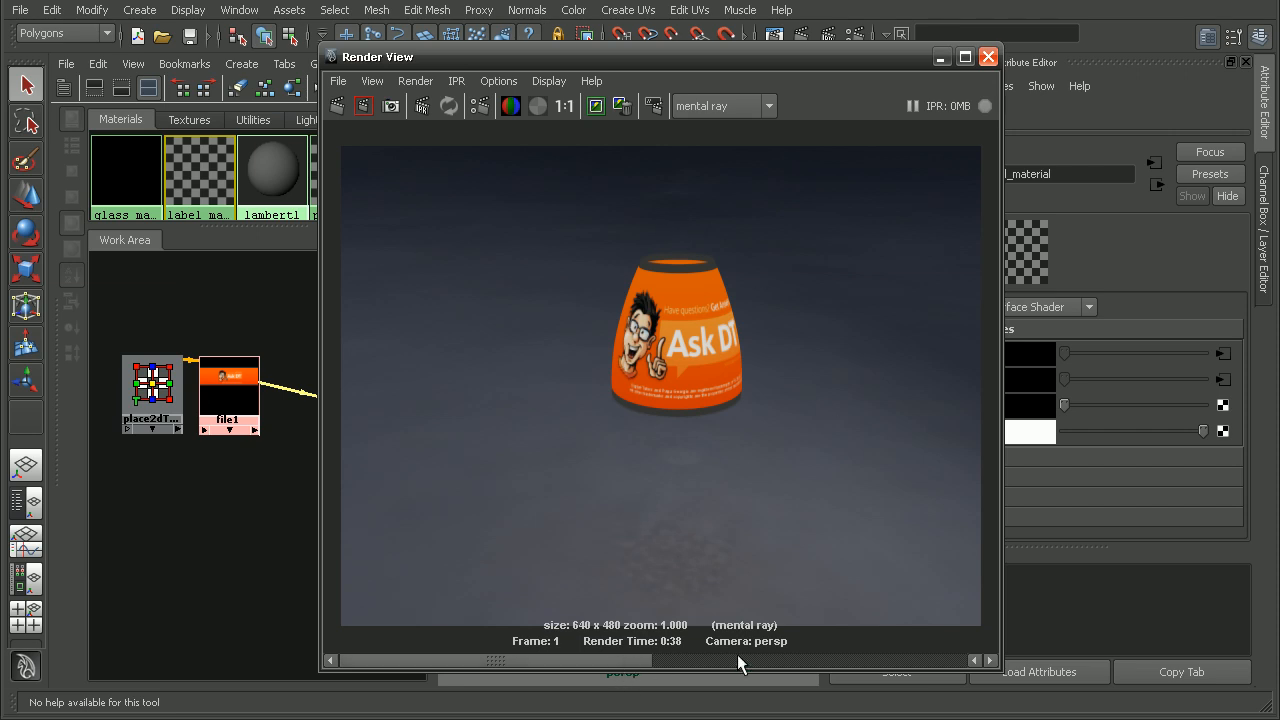
pyautogui.click(795, 661)
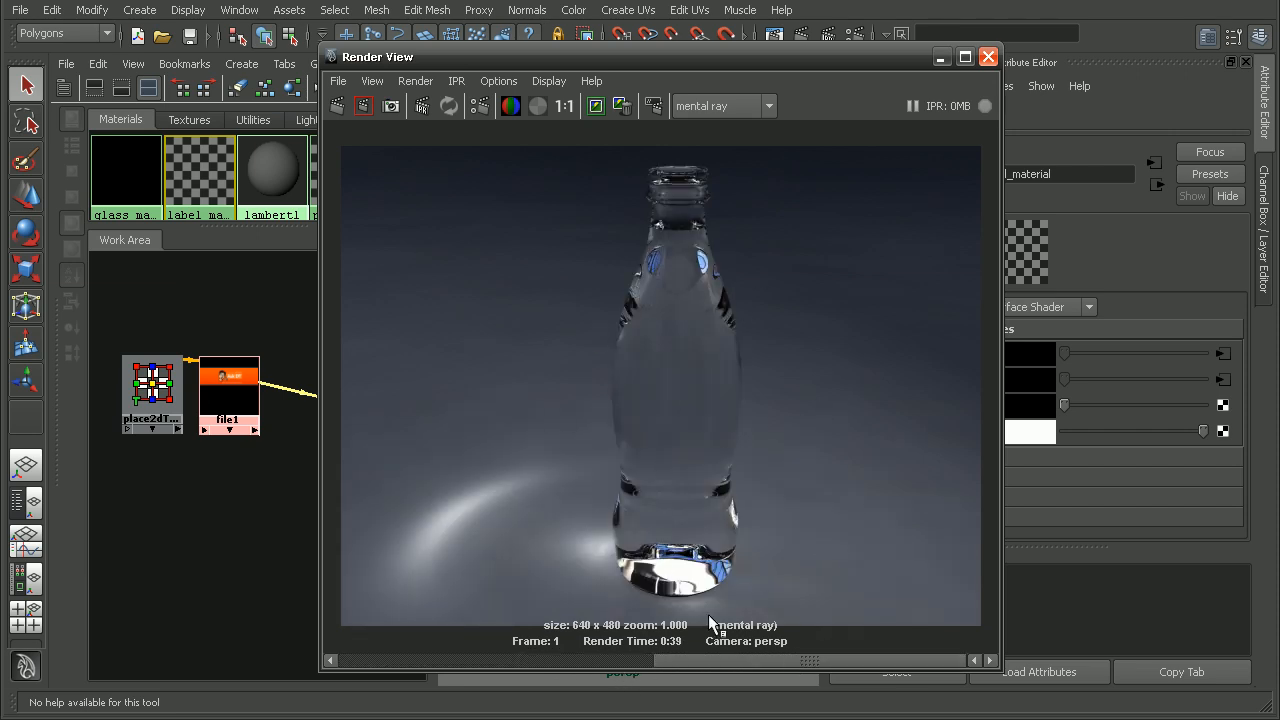
pyautogui.moveTo(724, 659); pyautogui.dragTo(520, 660)
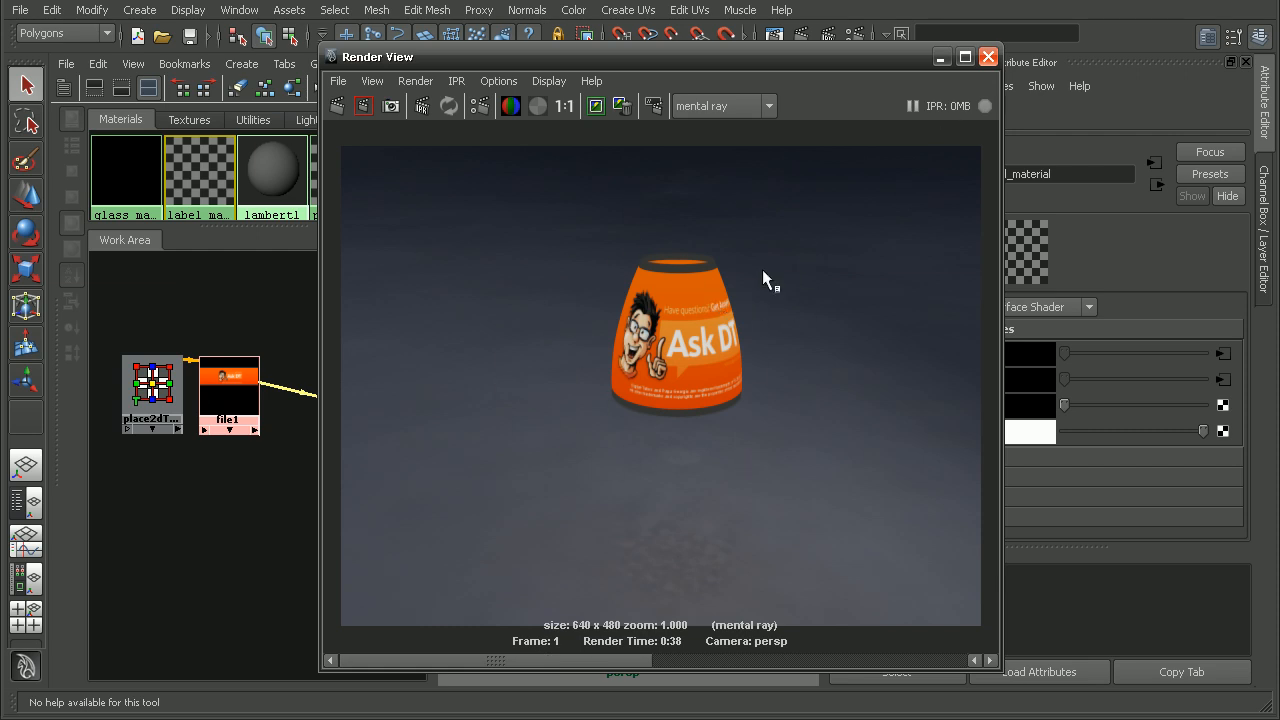
pyautogui.click(988, 56)
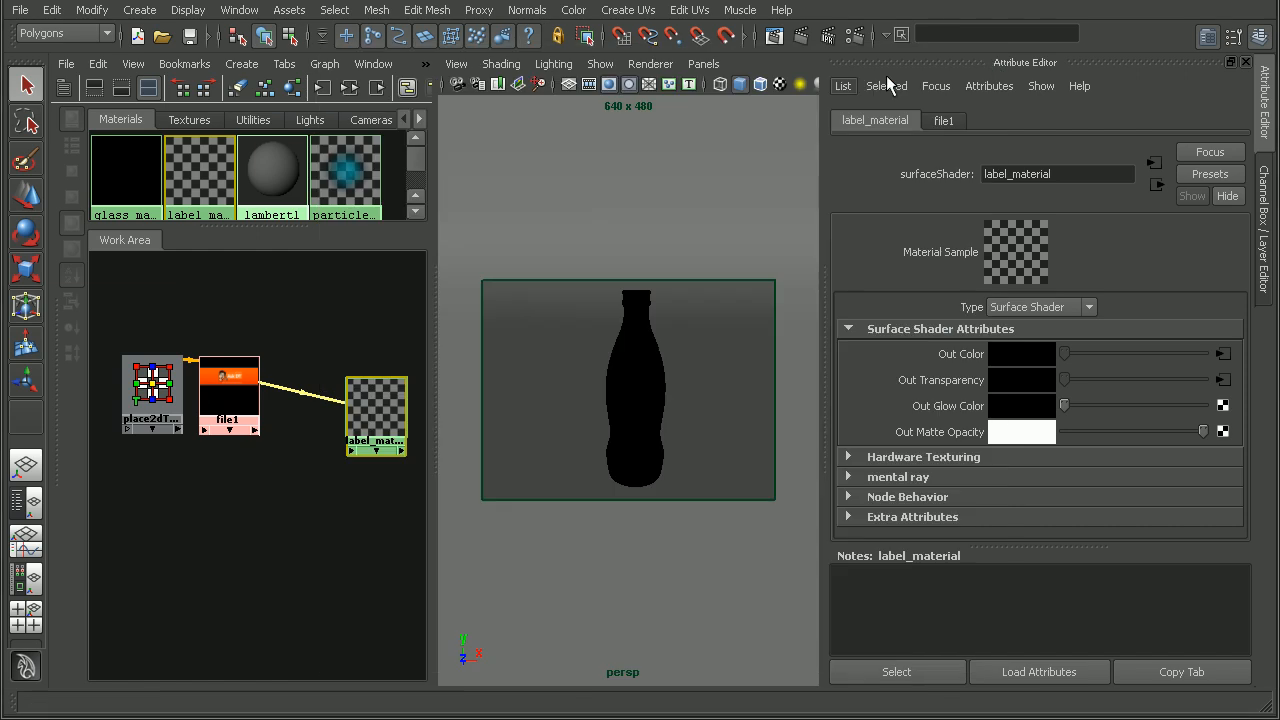
# Duplicate the bottle in place and rename the copy label_geometry.
pyautogui.click(638, 377)
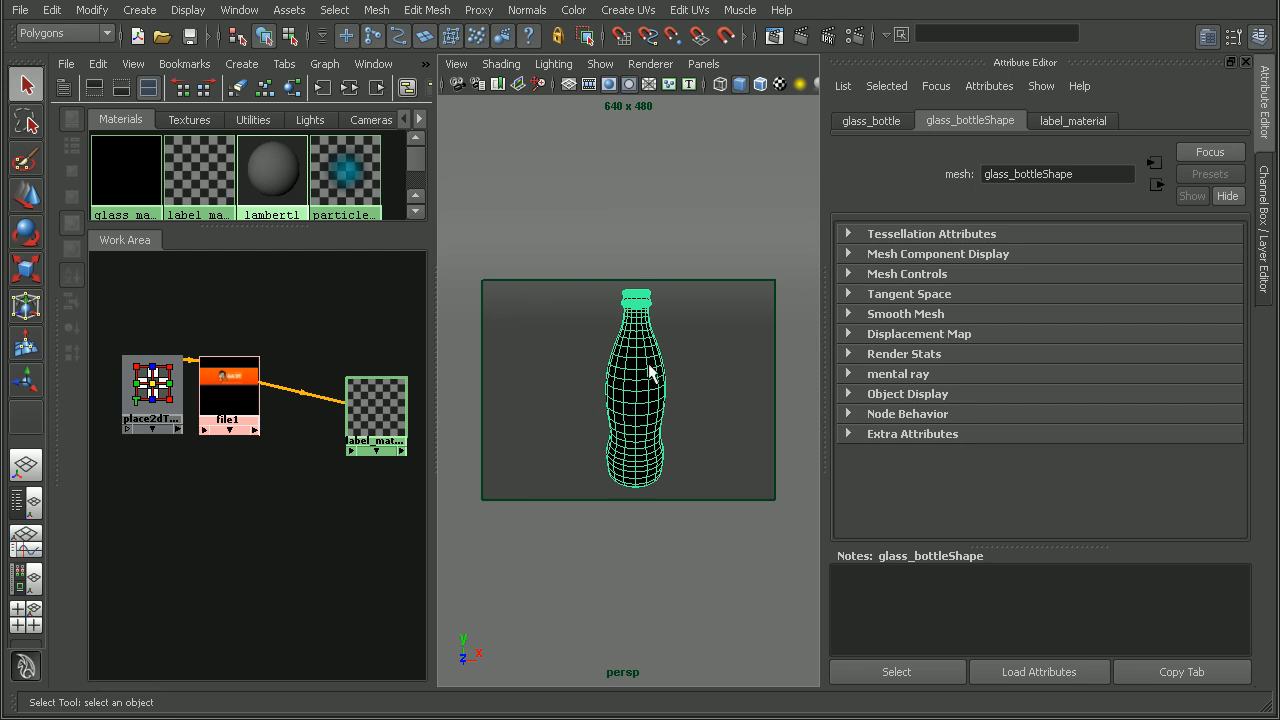
pyautogui.hotkey('ctrl', 'd')
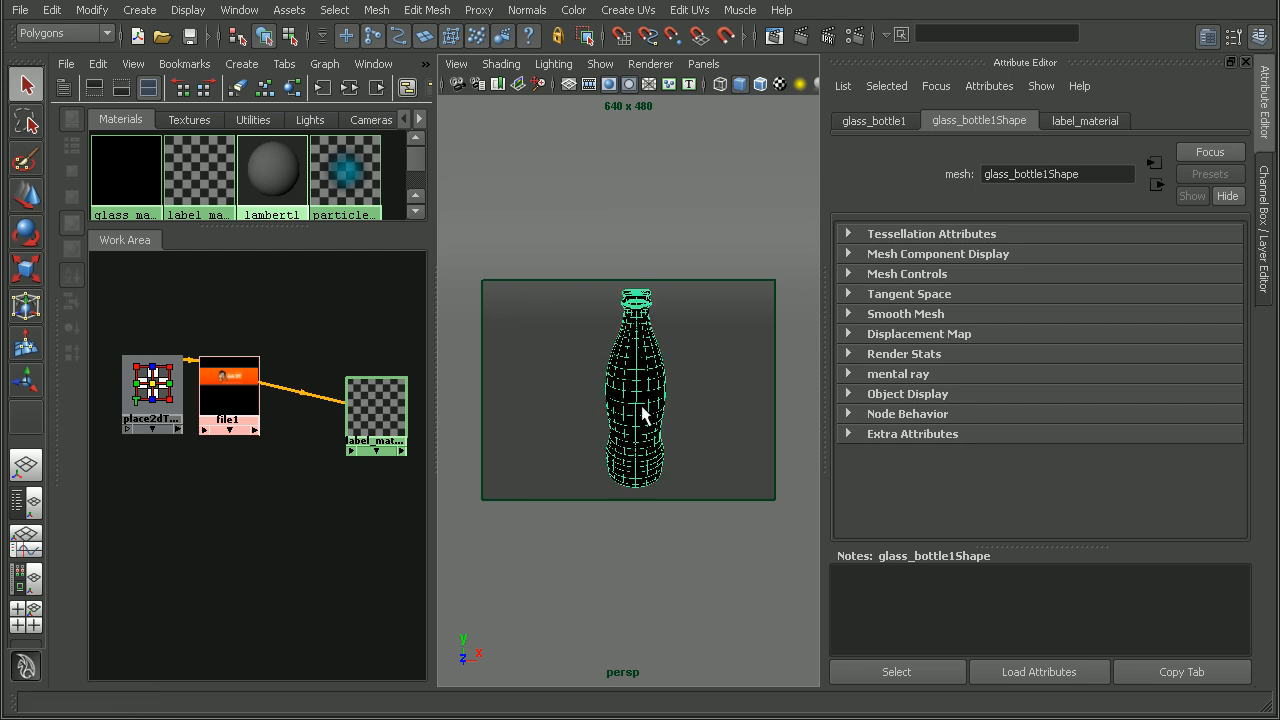
pyautogui.click(1266, 180)
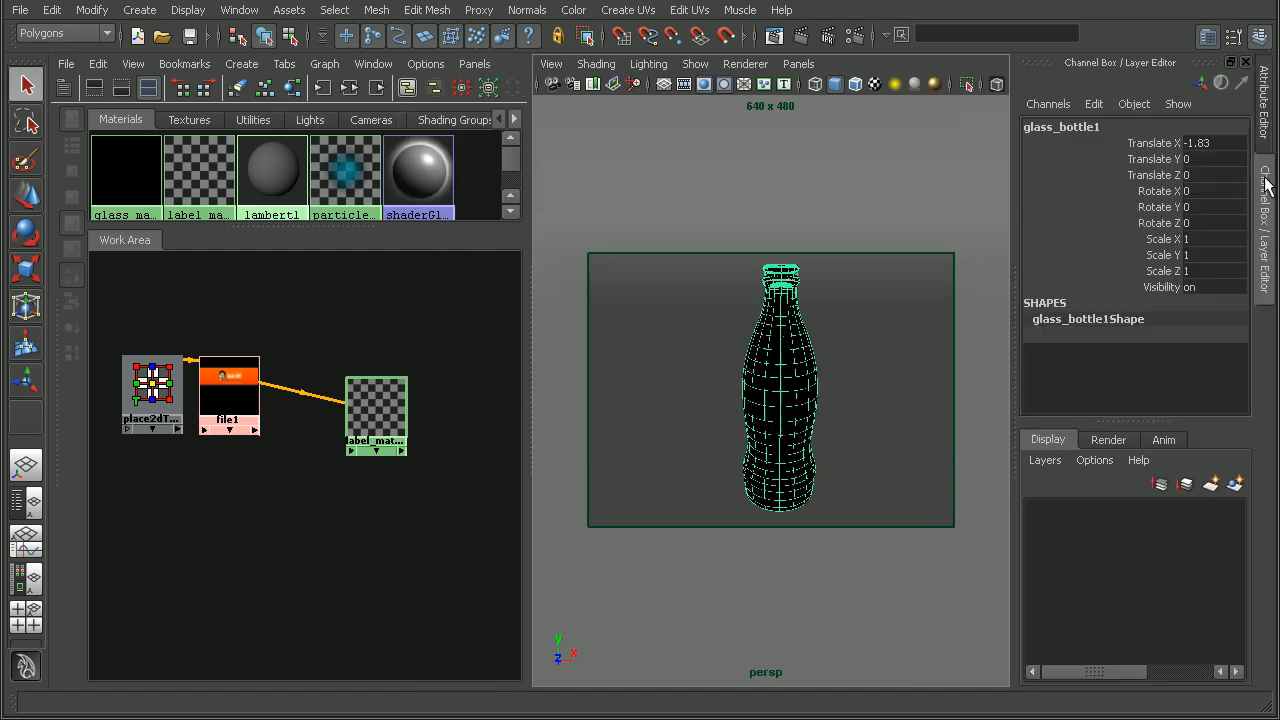
pyautogui.click(1098, 128)
pyautogui.press('BackSpace')
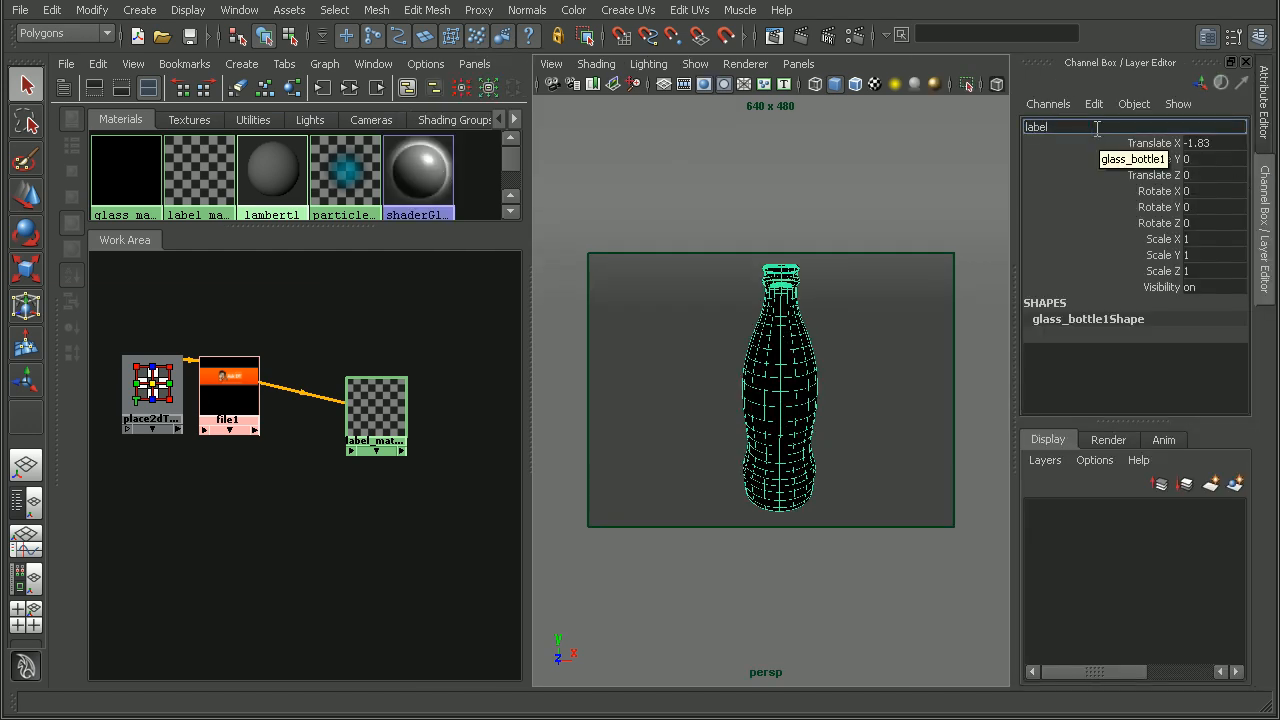
pyautogui.write('label_geometry')
pyautogui.press('Return')
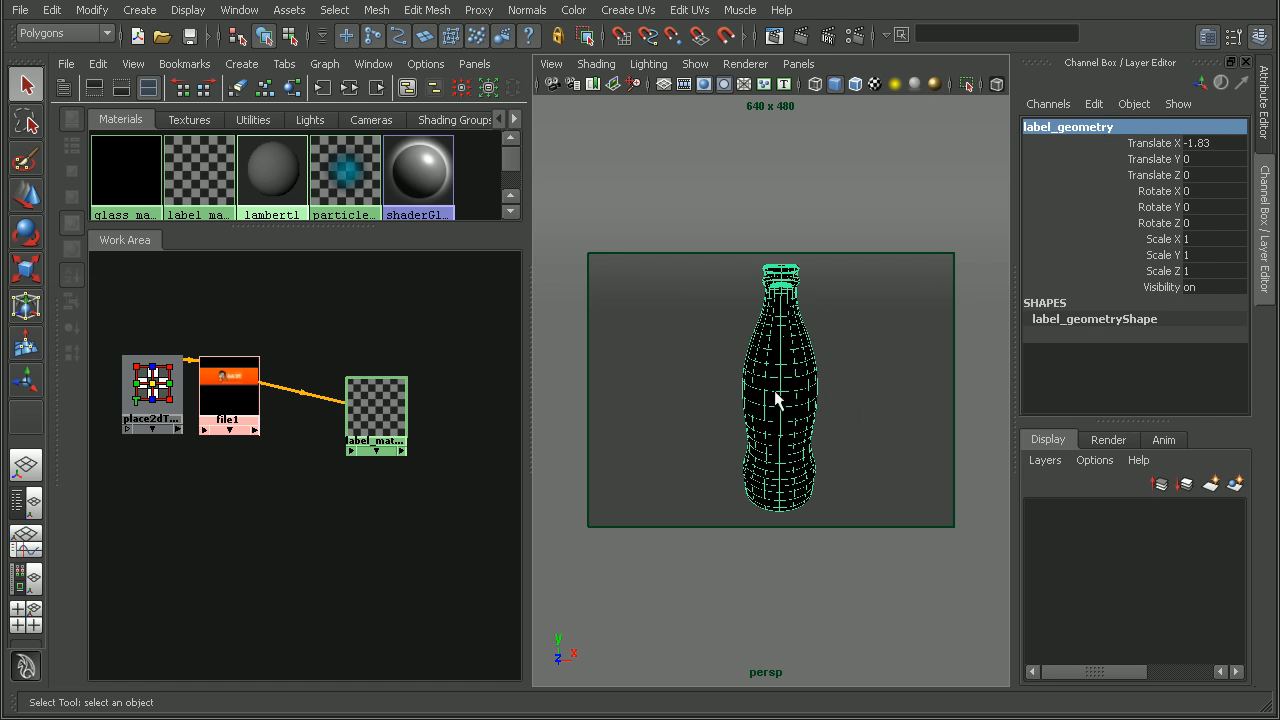
# Hide label_geometry and assign the glass material to the original glass_bottle.
pyautogui.click(188, 10)
pyautogui.moveTo(260, 102)
pyautogui.click(367, 113)
pyautogui.click(792, 374)
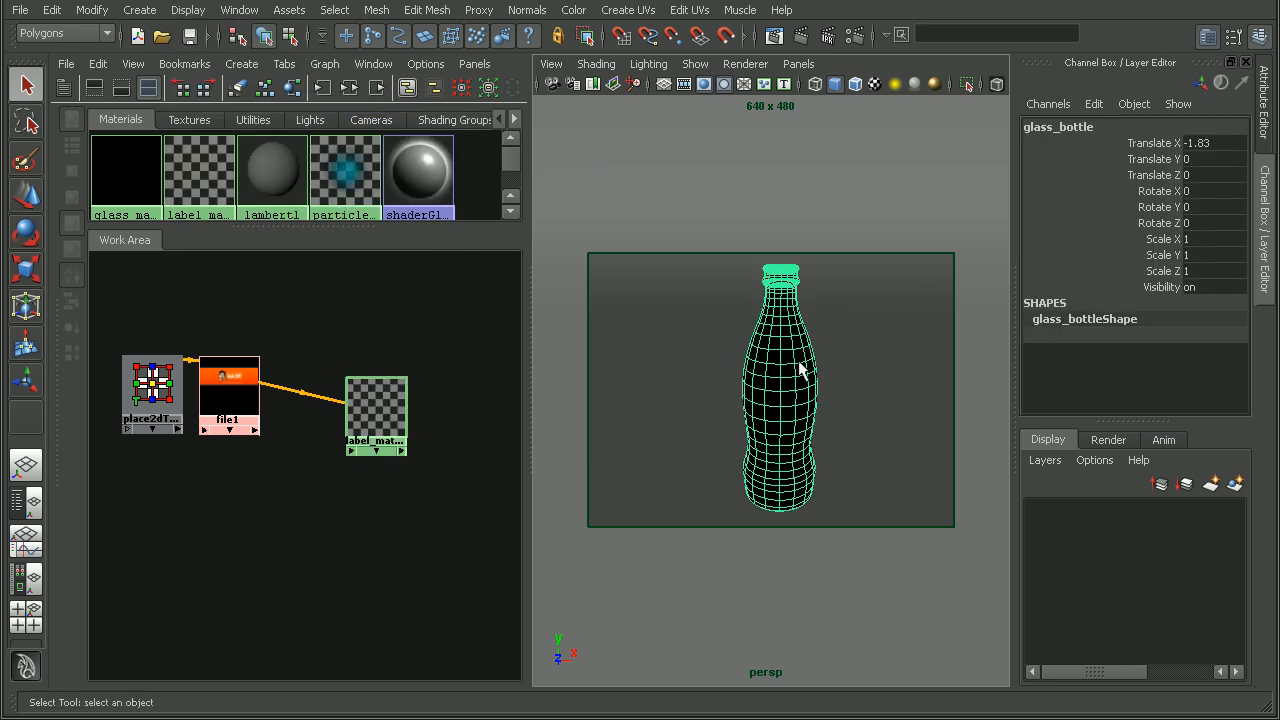
pyautogui.rightClick(128, 172)
pyautogui.moveTo(128, 172); pyautogui.dragTo(131, 122, button='right')
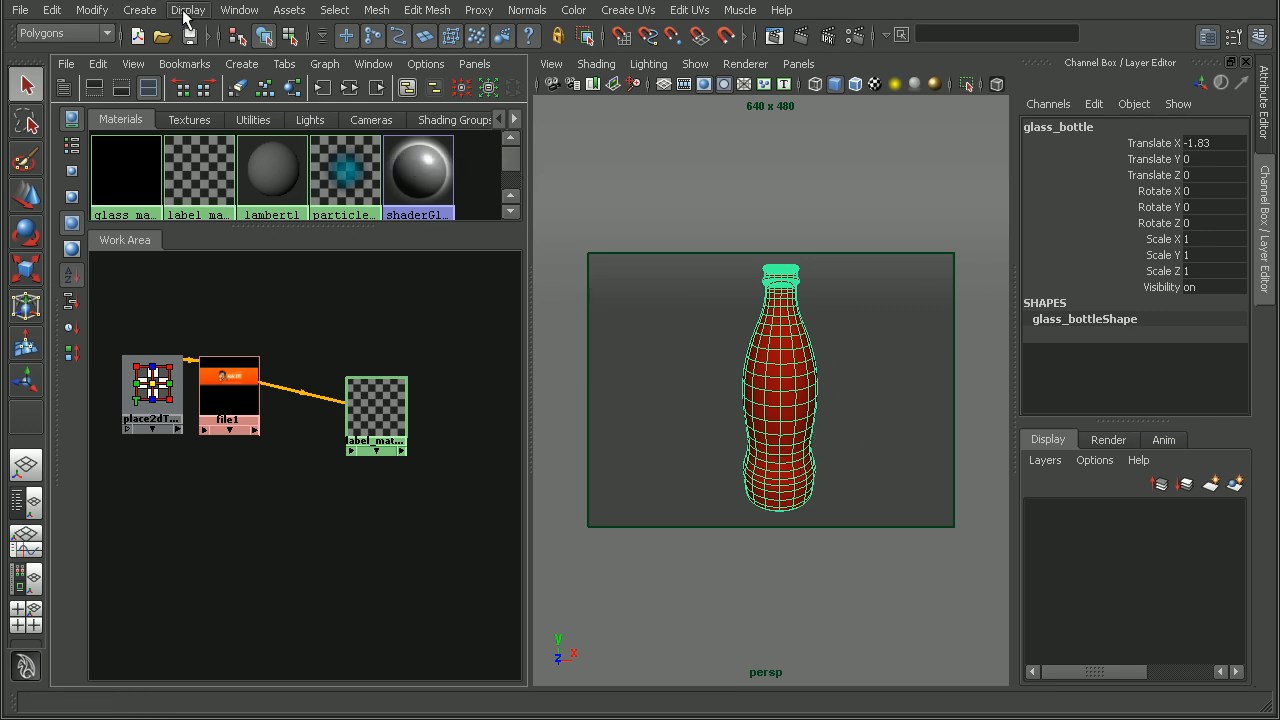
# Show the last hidden object so that label_geometry is displayed together with glass_bottle again.
pyautogui.click(187, 10)
pyautogui.moveTo(200, 102)
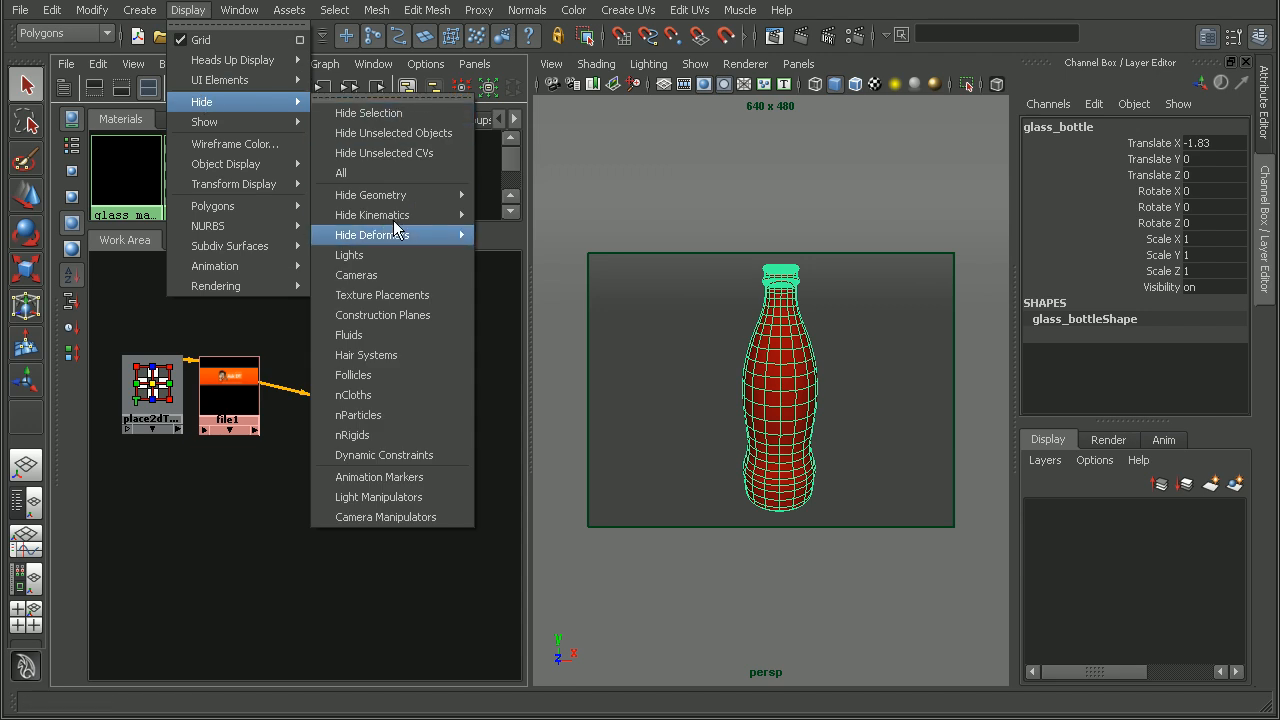
pyautogui.moveTo(220, 124)
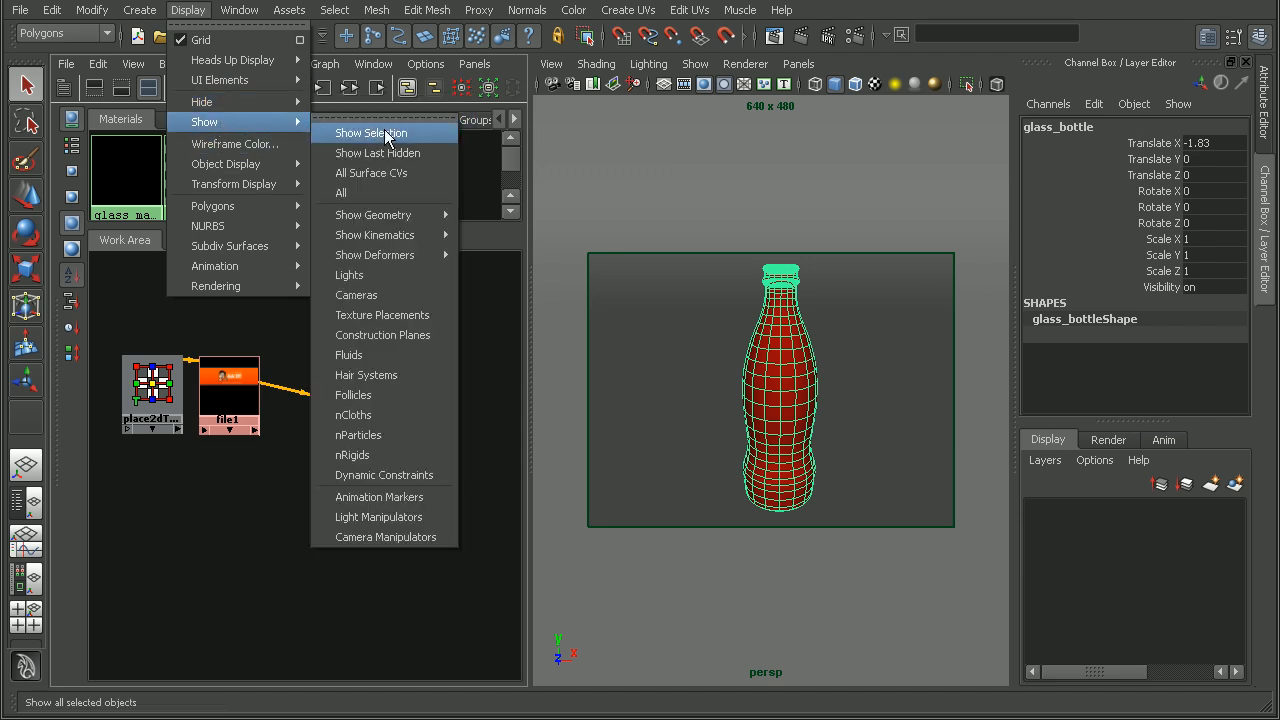
pyautogui.click(375, 153)
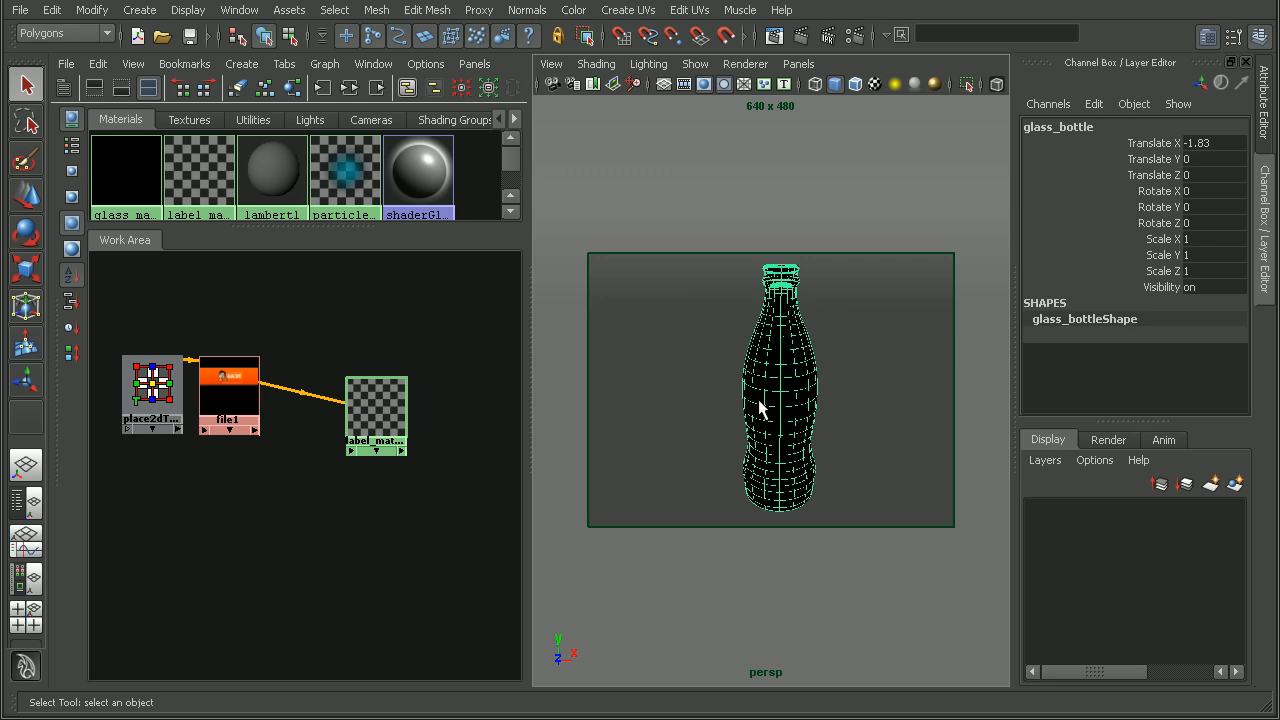
# Render the glass bottle with its overlapping label copy and examine the caustics on the floor up close.
pyautogui.click(800, 38)
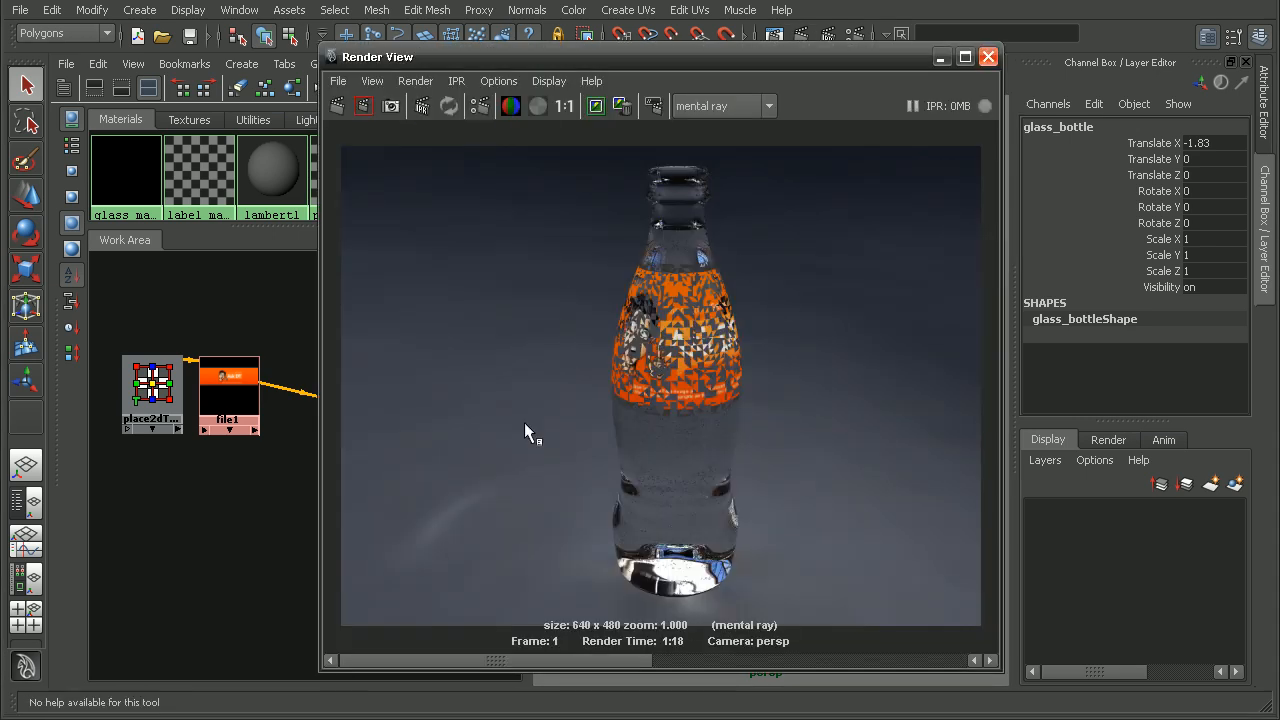
pyautogui.keyDown('alt'); pyautogui.moveTo(630, 482); pyautogui.dragTo(800, 385, button='middle'); pyautogui.keyUp('alt')
pyautogui.keyDown('alt'); pyautogui.moveTo(686, 380); pyautogui.dragTo(763, 477, button='right'); pyautogui.keyUp('alt')
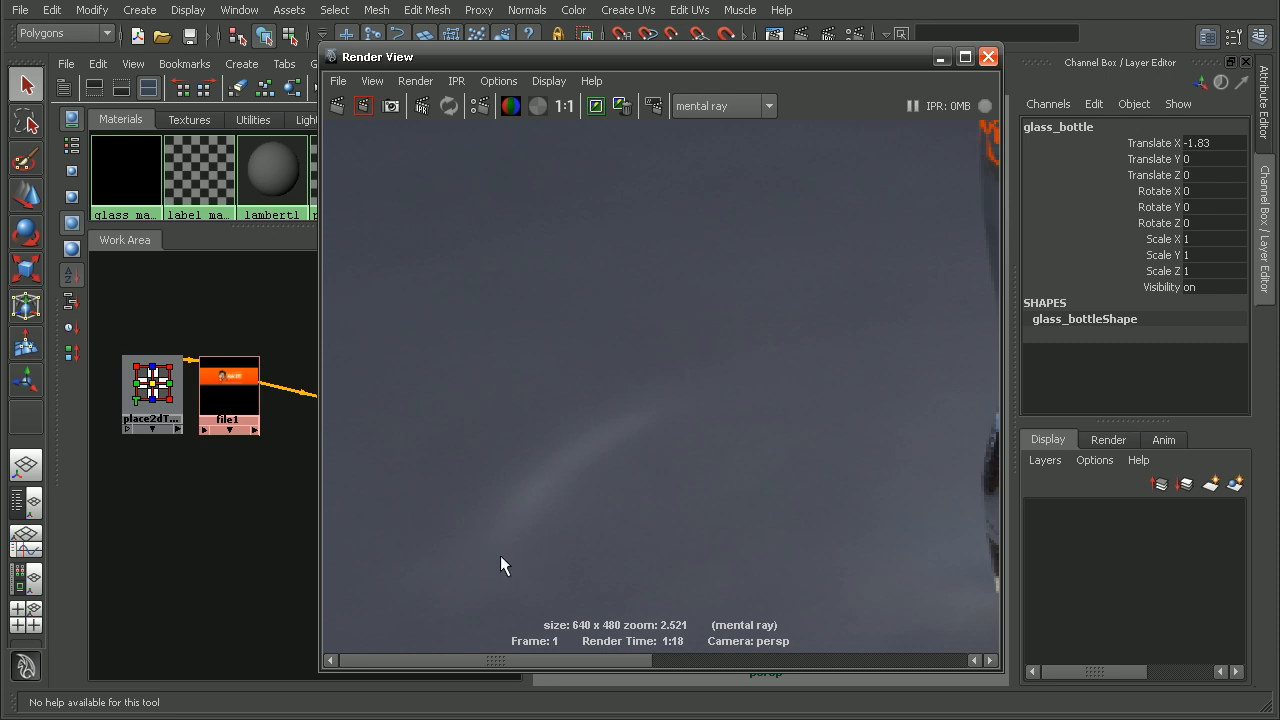
# Compare the overlapping-label render with the stored plain glass render, examining the floor caustics and the label surface.
pyautogui.keyDown('alt'); pyautogui.moveTo(720, 436); pyautogui.dragTo(604, 418, button='right'); pyautogui.keyUp('alt')
pyautogui.keyDown('alt'); pyautogui.moveTo(748, 420); pyautogui.dragTo(632, 464, button='middle'); pyautogui.keyUp('alt')
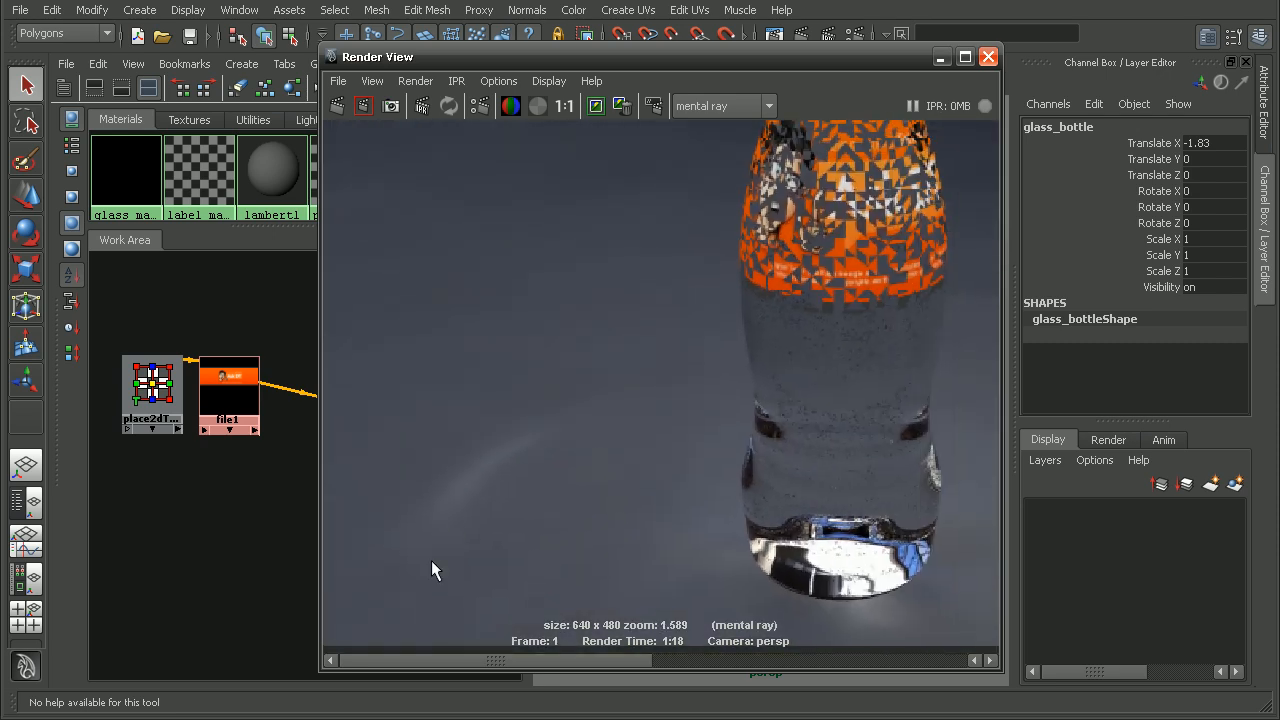
pyautogui.click(681, 660)
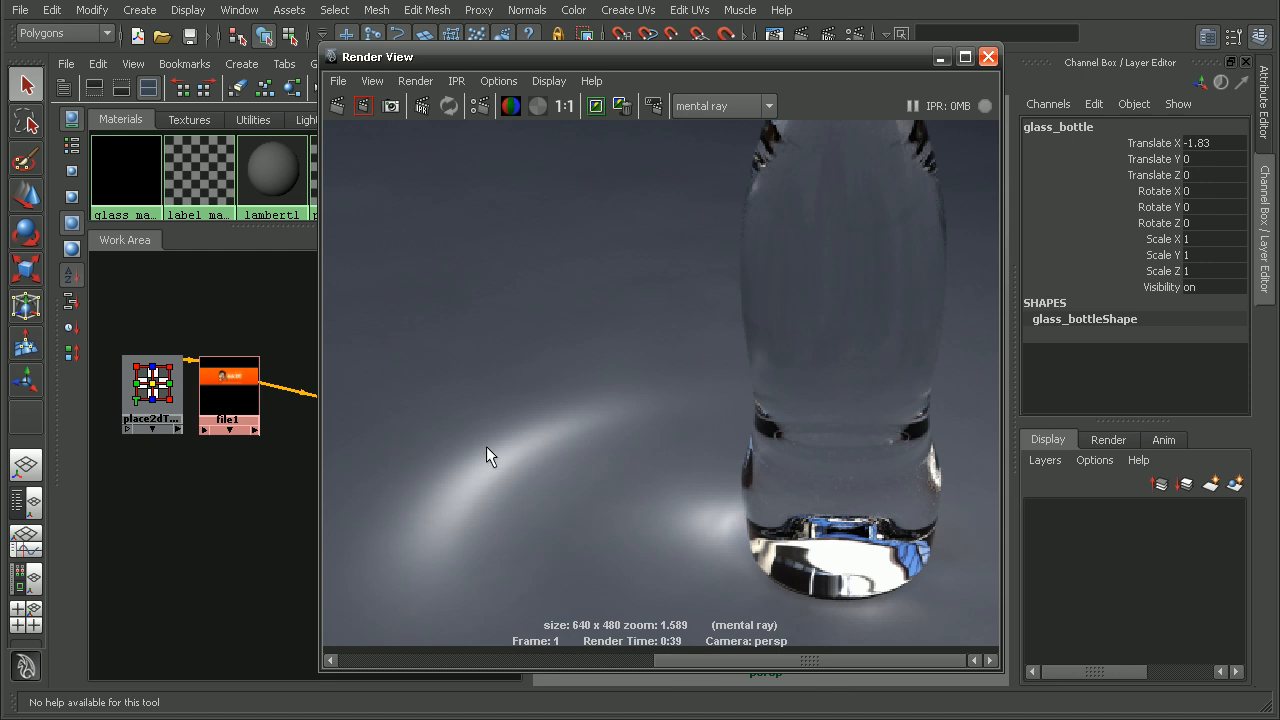
pyautogui.keyDown('alt'); pyautogui.moveTo(873, 276); pyautogui.dragTo(792, 416, button='middle'); pyautogui.keyUp('alt')
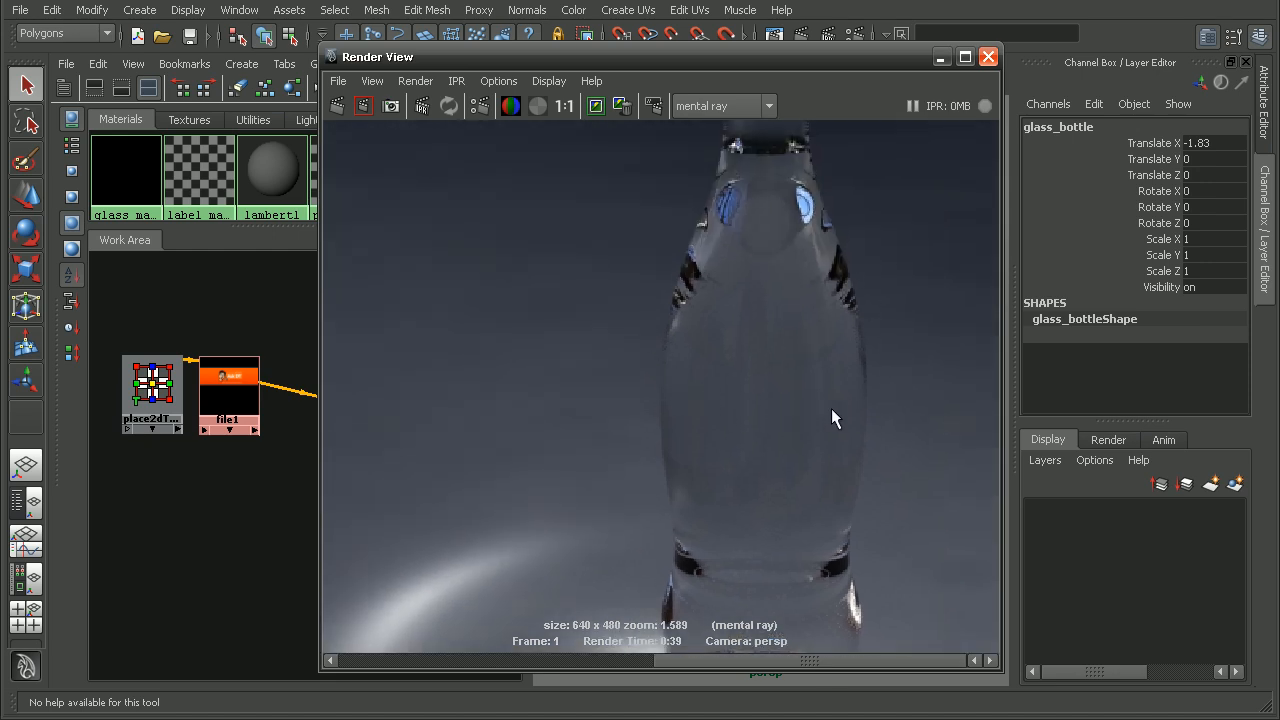
pyautogui.click(455, 659)
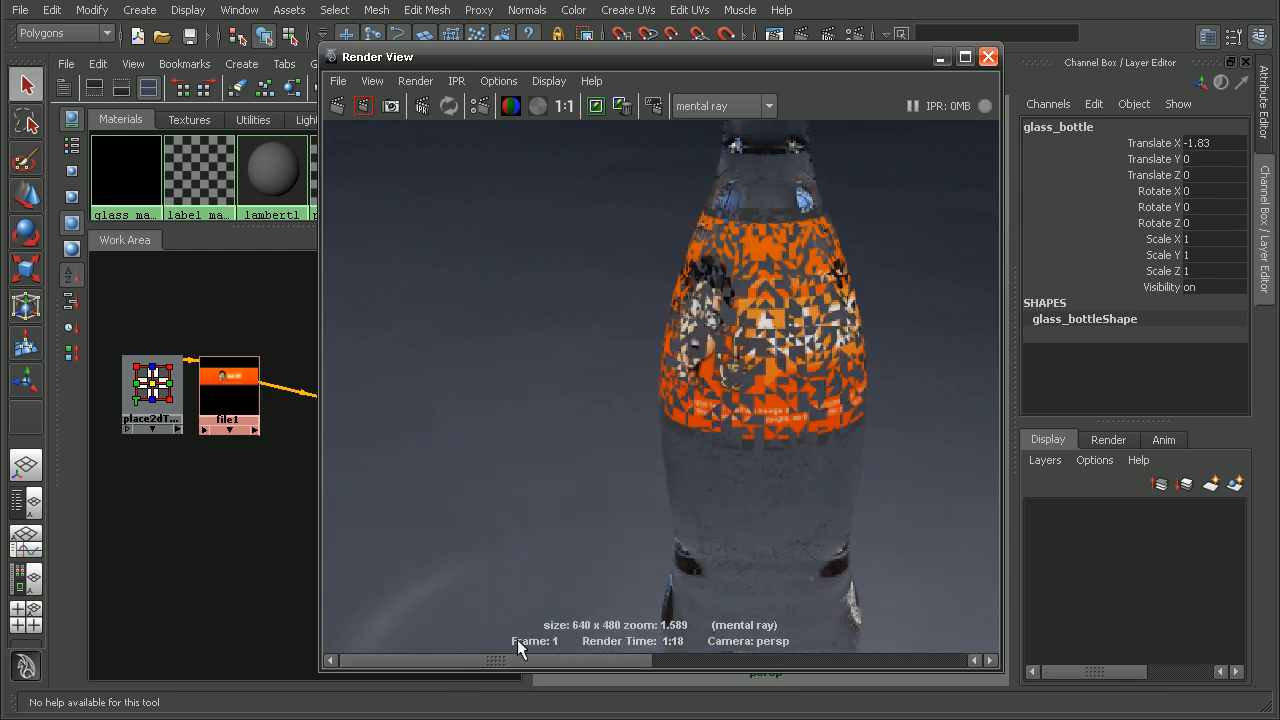
pyautogui.keyDown('alt'); pyautogui.moveTo(721, 441); pyautogui.dragTo(680, 420, button='middle'); pyautogui.keyUp('alt')
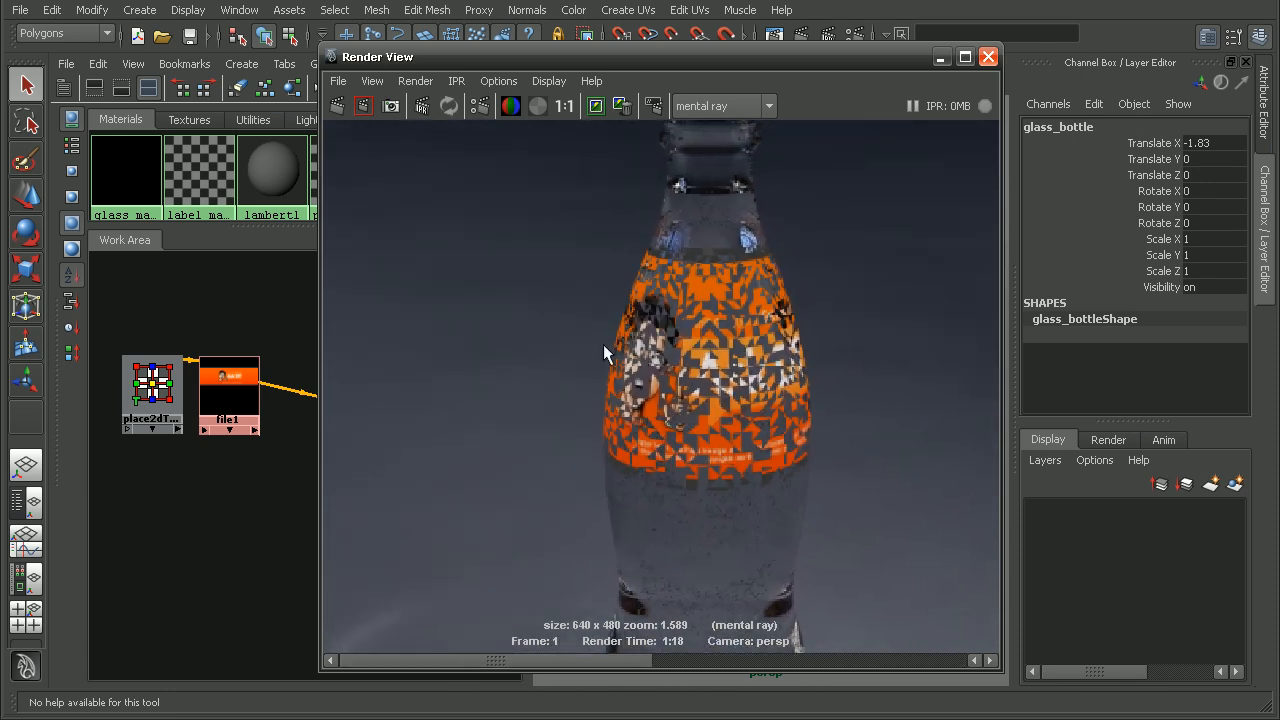
pyautogui.keyDown('alt'); pyautogui.moveTo(757, 477); pyautogui.dragTo(755, 270, button='middle'); pyautogui.keyUp('alt')
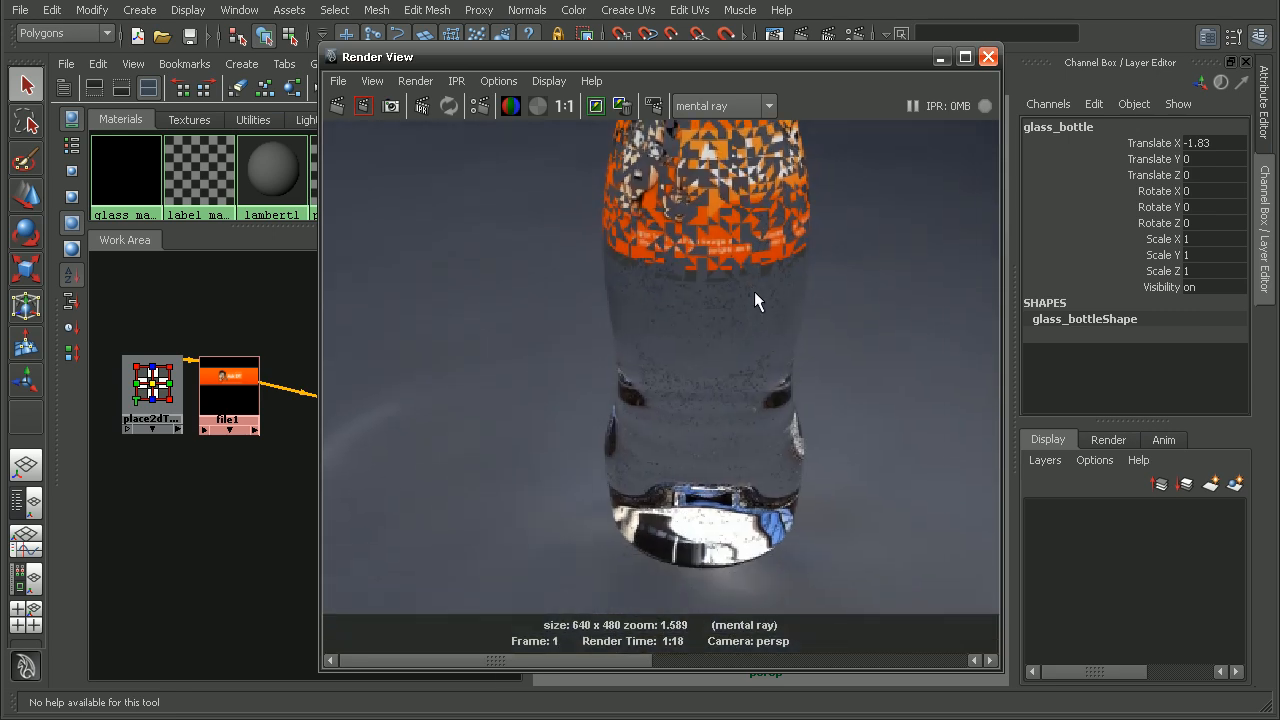
pyautogui.keyDown('alt'); pyautogui.moveTo(712, 243); pyautogui.dragTo(687, 379, button='middle'); pyautogui.keyUp('alt')
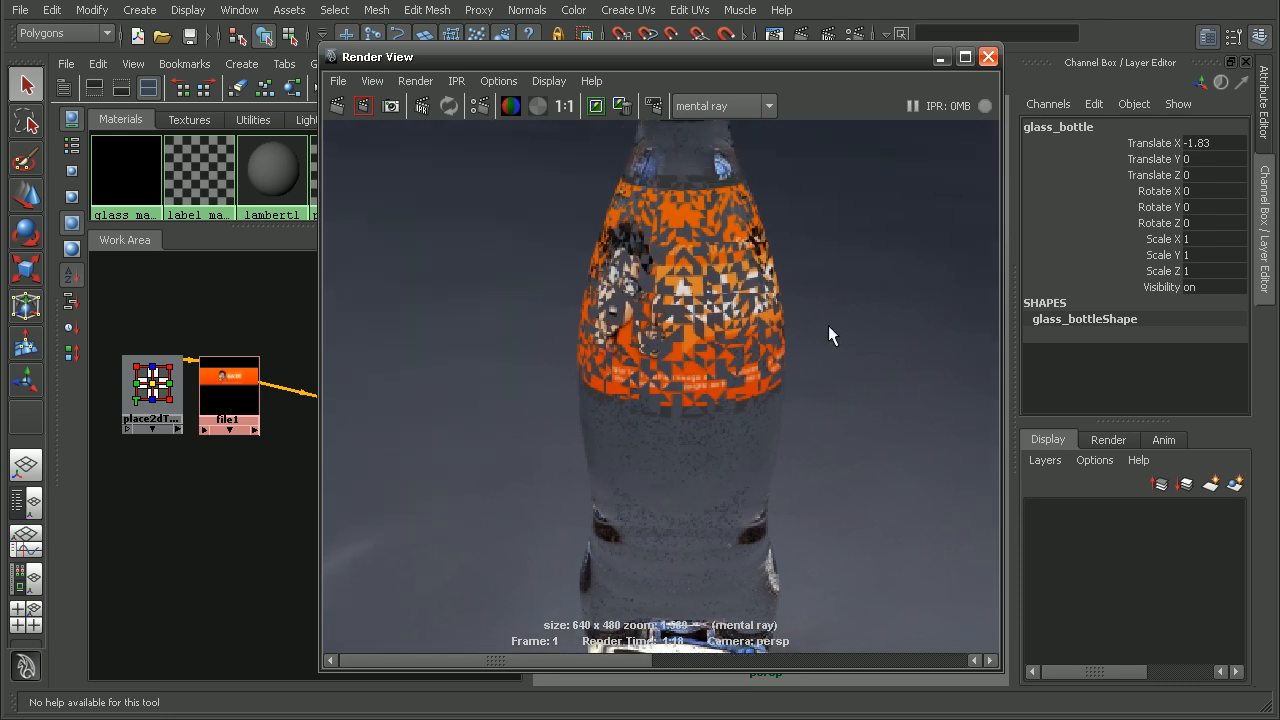
# Close the render window and switch to a full side view of the bottle with textured shading.
pyautogui.click(988, 56)
pyautogui.press('space')
pyautogui.moveTo(775, 336); pyautogui.dragTo(892, 336)
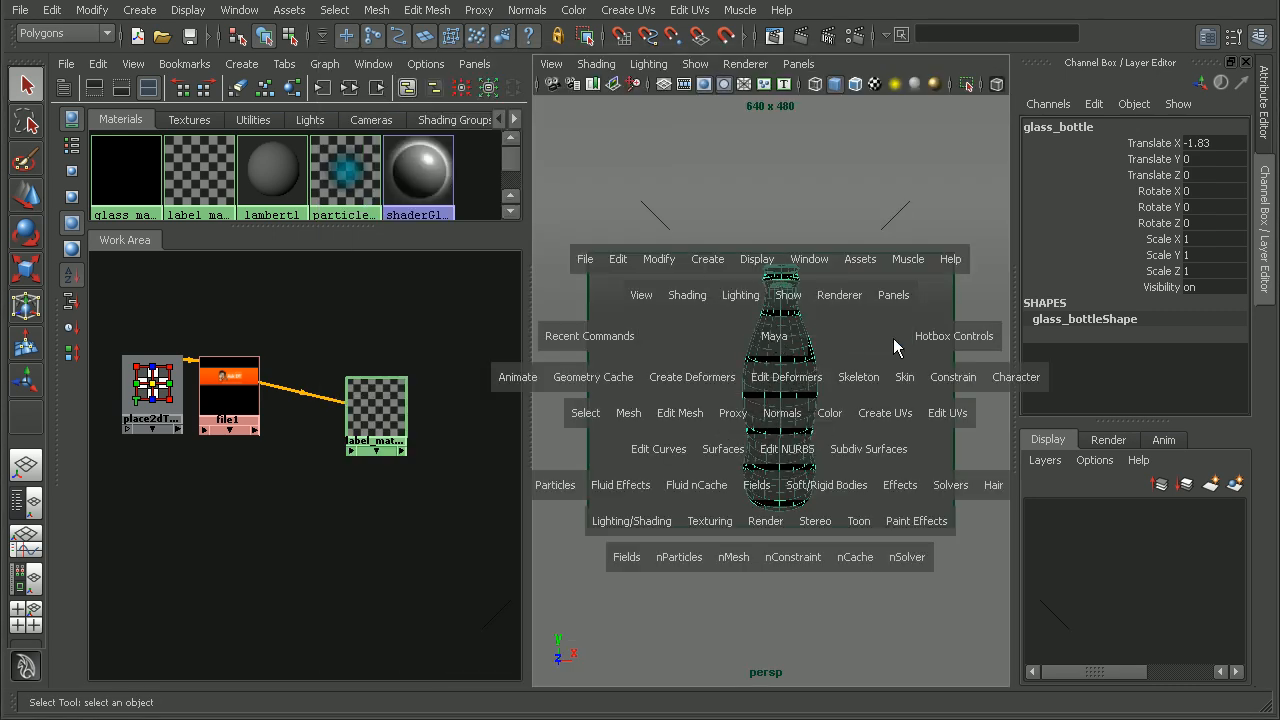
pyautogui.press('space')
pyautogui.keyDown('alt'); pyautogui.moveTo(625, 323); pyautogui.dragTo(682, 341, button='middle'); pyautogui.keyUp('alt')
pyautogui.keyDown('alt'); pyautogui.moveTo(682, 341); pyautogui.dragTo(642, 350, button='right'); pyautogui.keyUp('alt')
pyautogui.press('6')
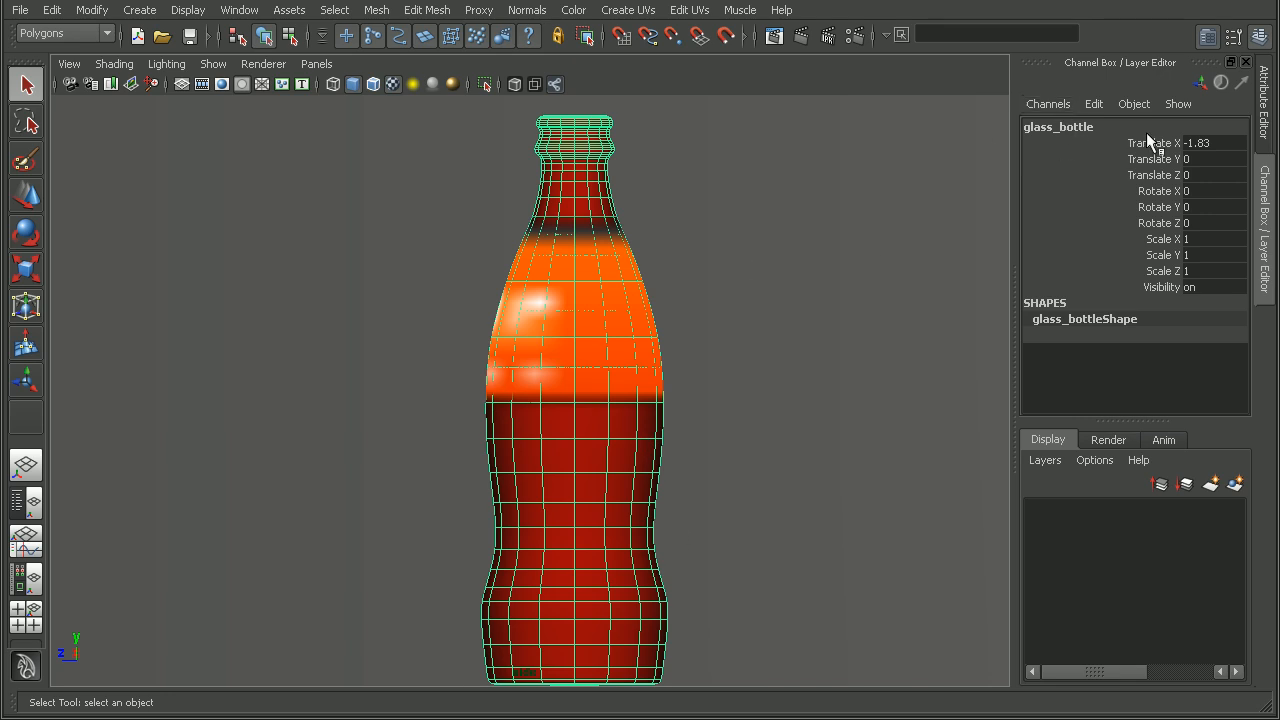
# Hide glass_bottle and select label_geometry.
pyautogui.click(188, 10)
pyautogui.moveTo(210, 102)
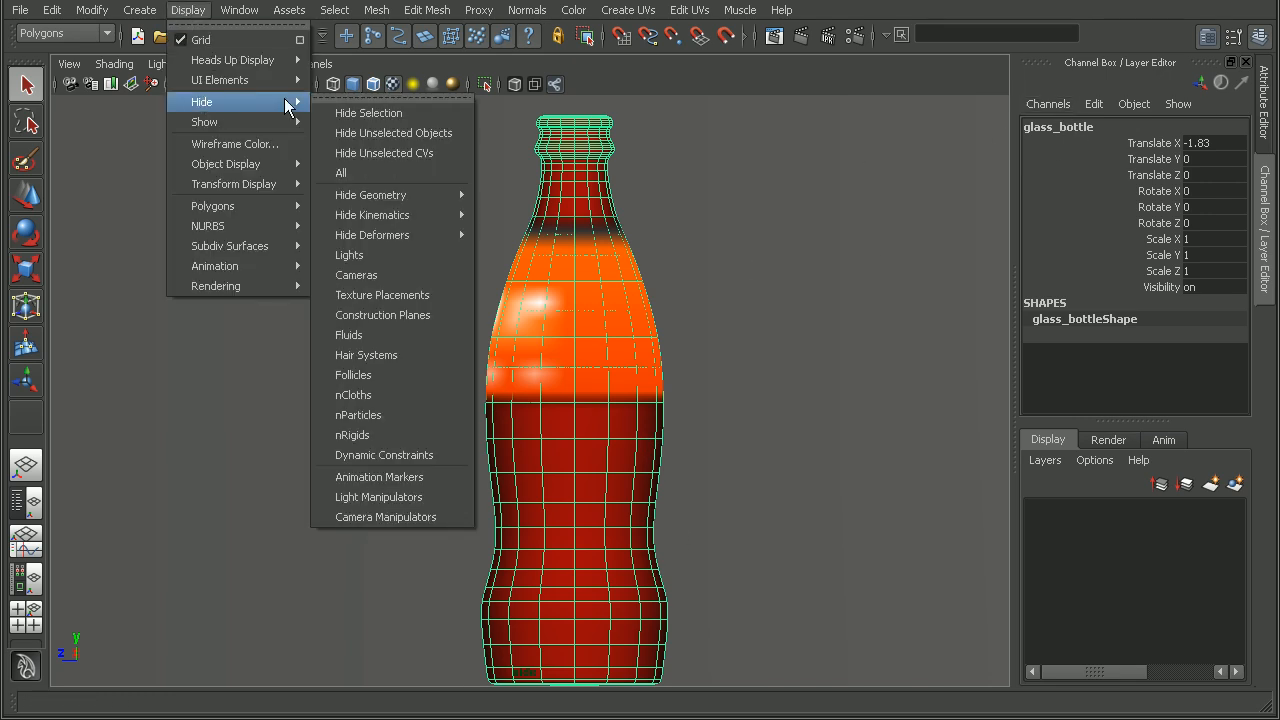
pyautogui.click(379, 116)
pyautogui.click(595, 338)
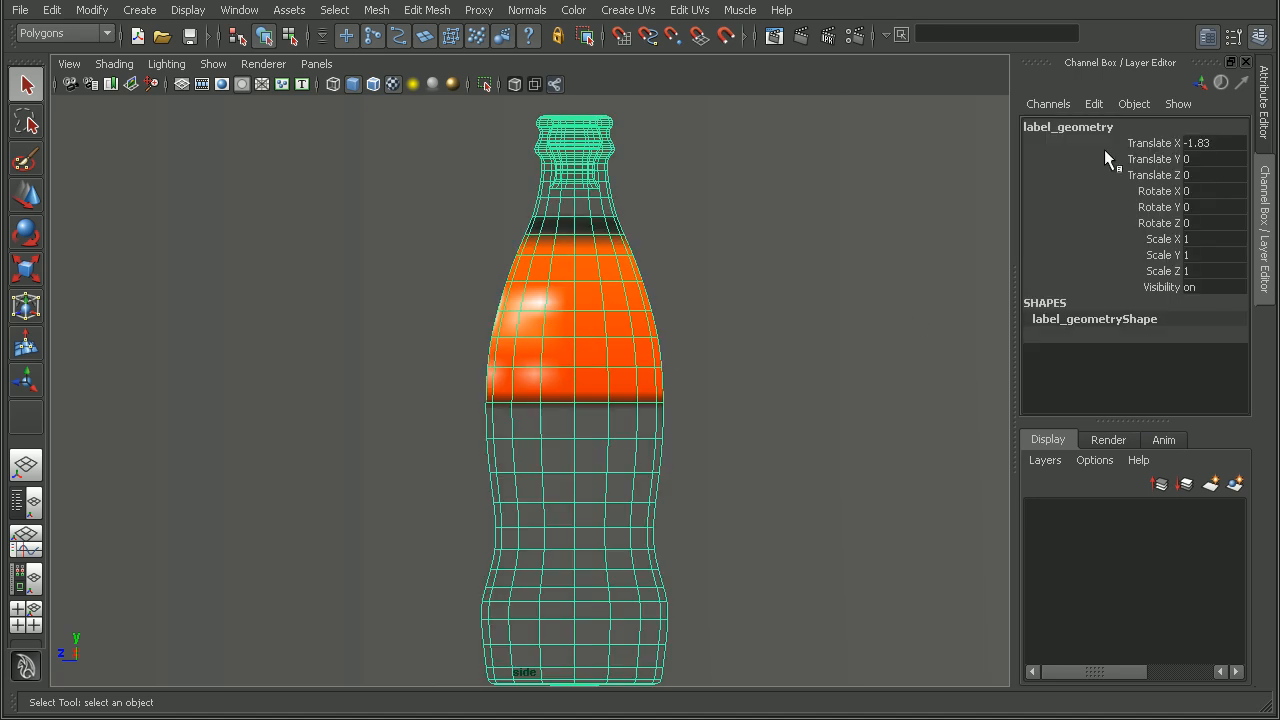
# Set the side view's renderer to High Quality Rendering and frame the label and the lower bottle.
pyautogui.click(263, 64)
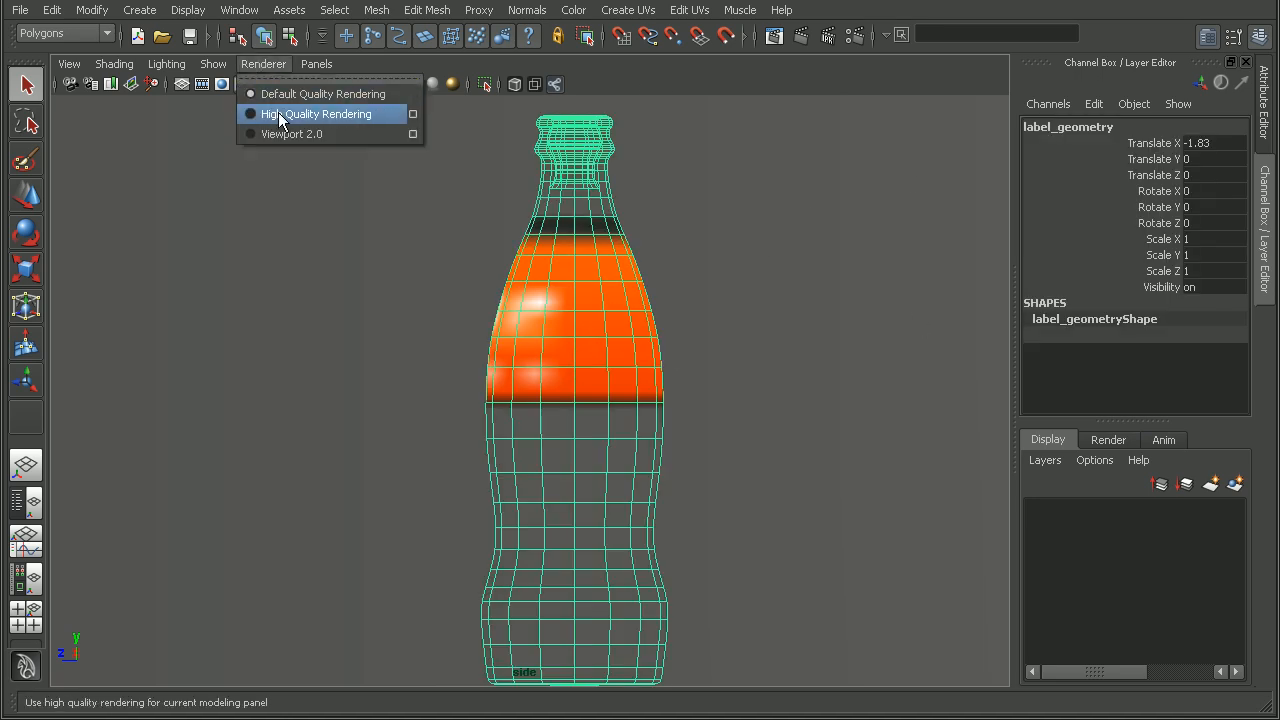
pyautogui.click(287, 118)
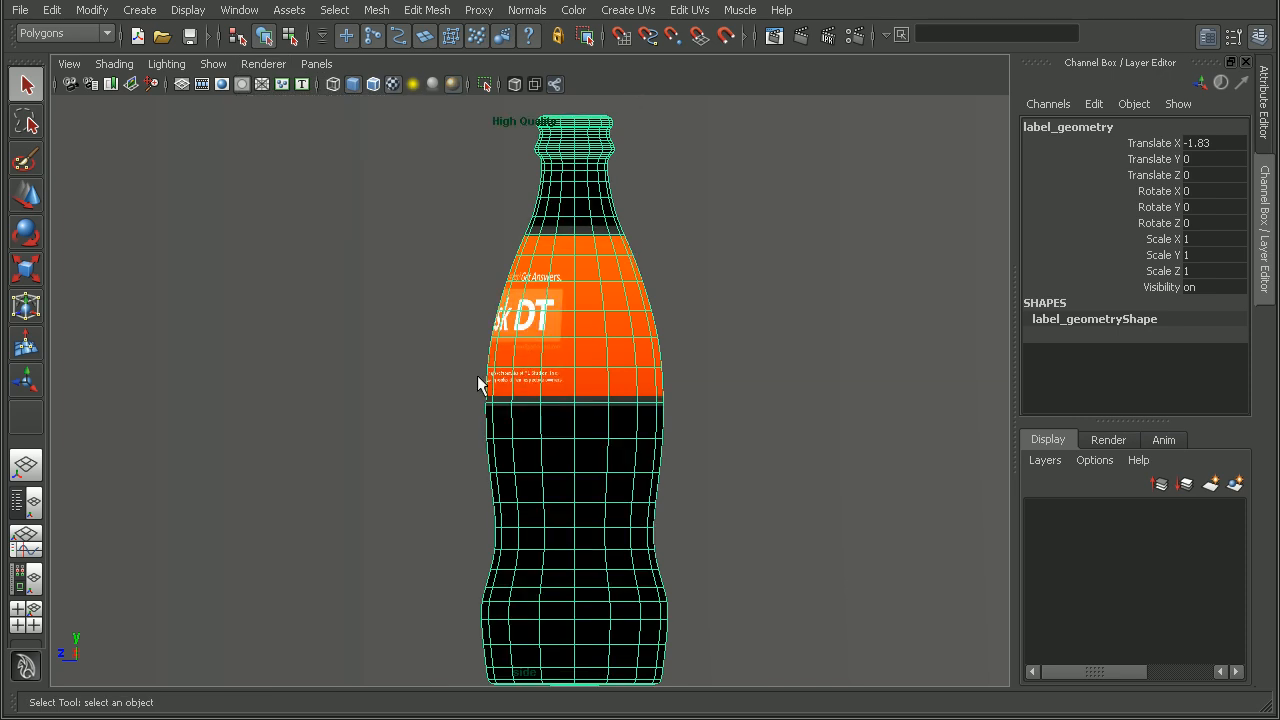
pyautogui.keyDown('alt'); pyautogui.moveTo(562, 398); pyautogui.dragTo(640, 412, button='right'); pyautogui.keyUp('alt')
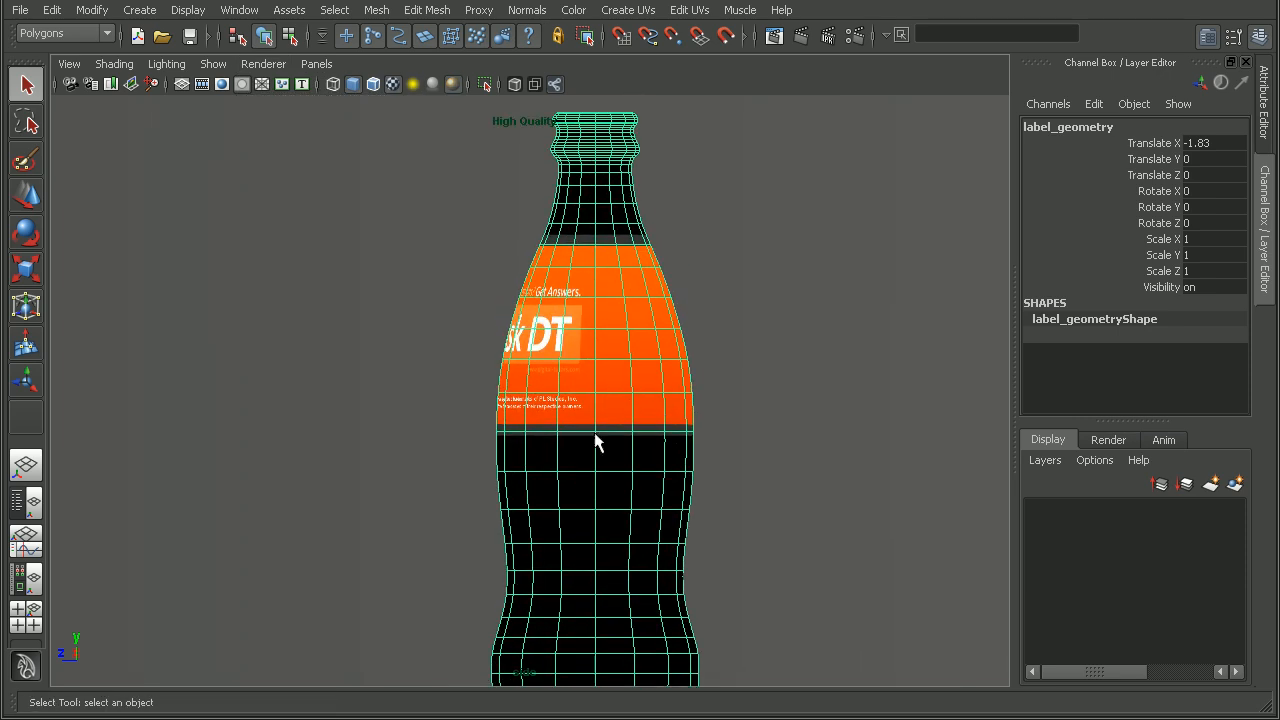
pyautogui.keyDown('alt'); pyautogui.moveTo(640, 412); pyautogui.dragTo(603, 314, button='middle'); pyautogui.keyUp('alt')
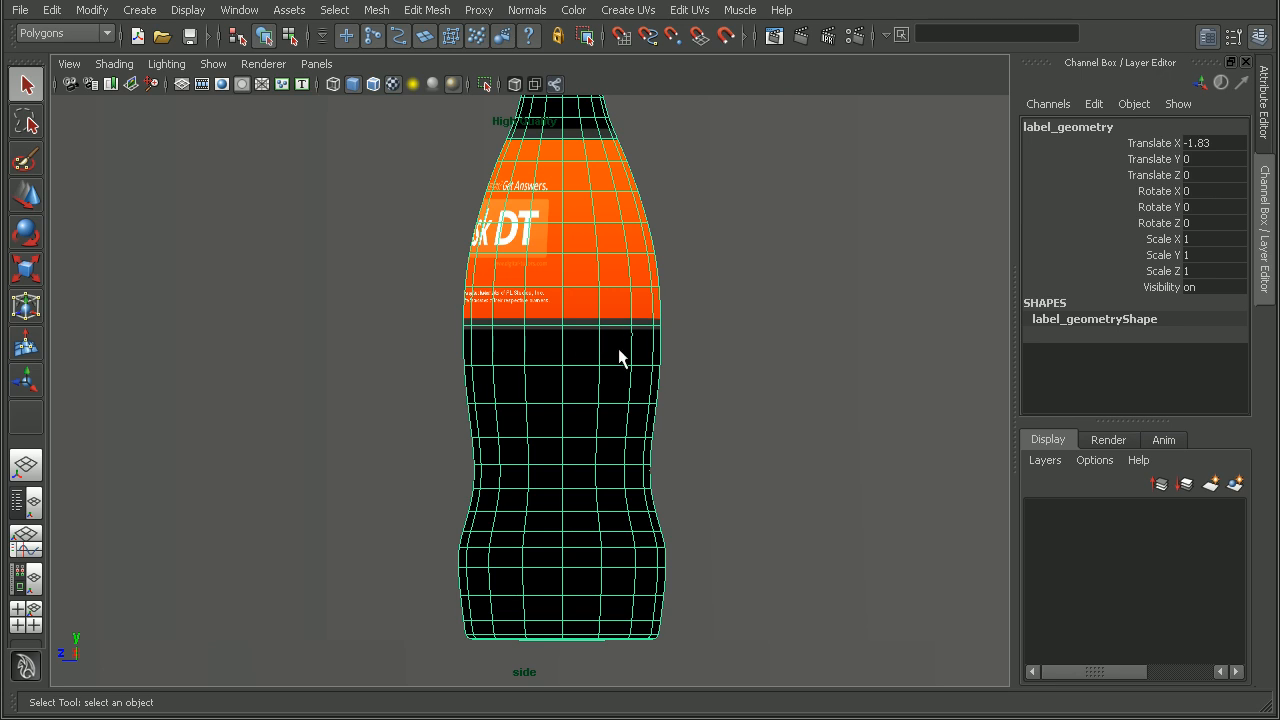
# Delete the label_geometry faces above and below the orange label band, and return to object mode.
pyautogui.moveTo(535, 358); pyautogui.dragTo(533, 398, button='right')
pyautogui.moveTo(419, 346); pyautogui.dragTo(733, 660)
pyautogui.keyDown('alt'); pyautogui.moveTo(700, 290); pyautogui.dragTo(689, 469, button='middle'); pyautogui.keyUp('alt')
pyautogui.moveTo(652, 234); pyautogui.dragTo(715, 276)
pyautogui.keyDown('alt'); pyautogui.moveTo(715, 276); pyautogui.dragTo(632, 256, button='right'); pyautogui.keyUp('alt')
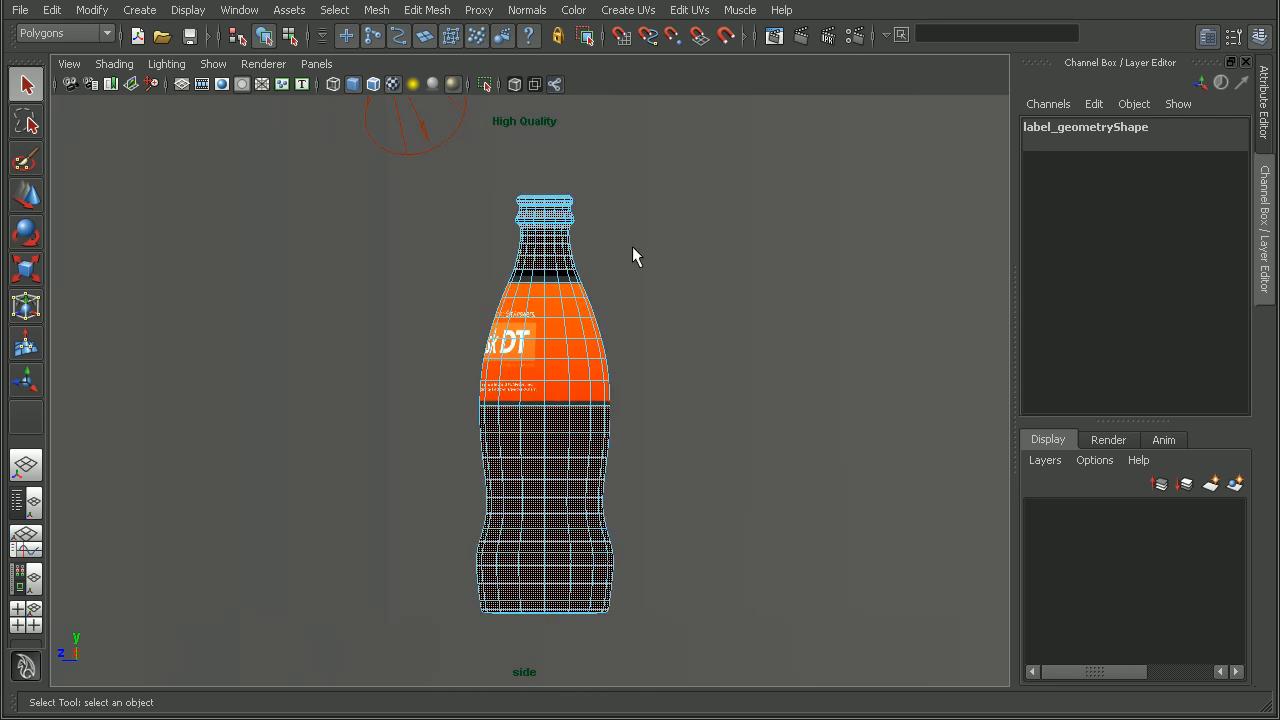
pyautogui.keyDown('alt'); pyautogui.moveTo(632, 256); pyautogui.dragTo(631, 234, button='middle'); pyautogui.keyUp('alt')
pyautogui.press('Delete')
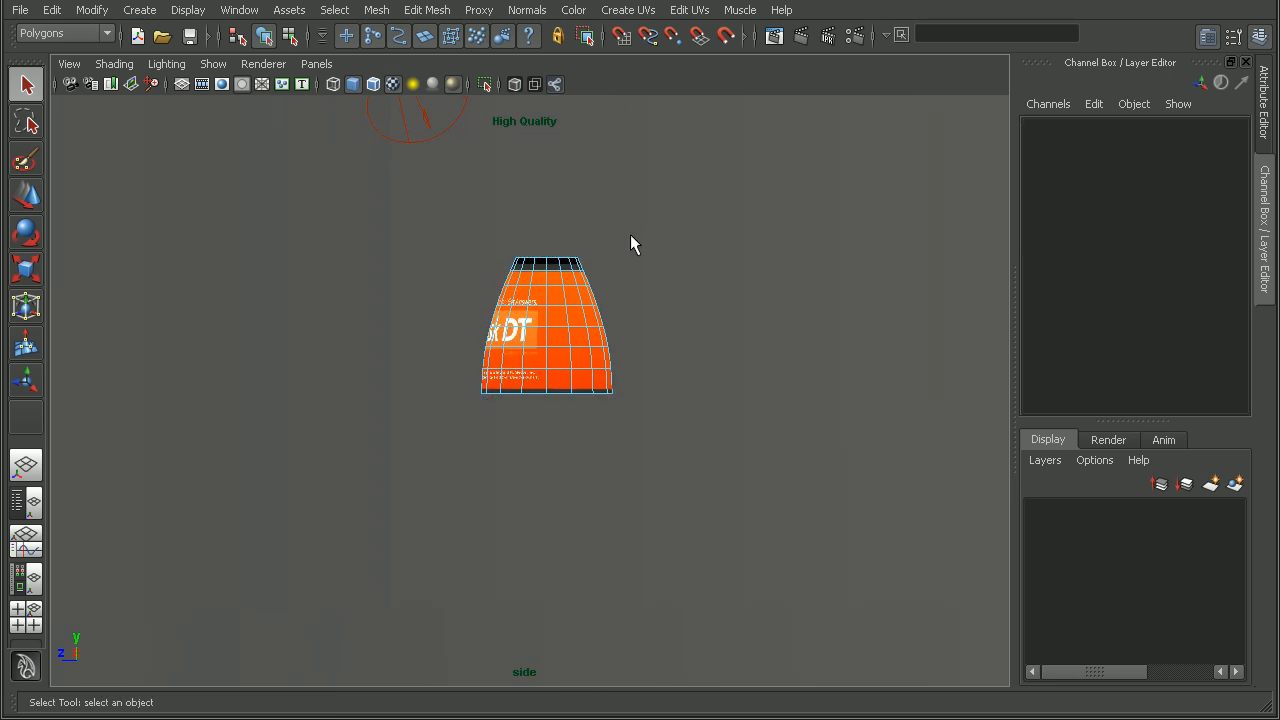
pyautogui.press('F8')
pyautogui.keyDown('alt'); pyautogui.moveTo(556, 292); pyautogui.dragTo(900, 346, button='right'); pyautogui.keyUp('alt')
pyautogui.keyDown('alt'); pyautogui.moveTo(660, 275); pyautogui.dragTo(640, 338, button='middle'); pyautogui.keyUp('alt')
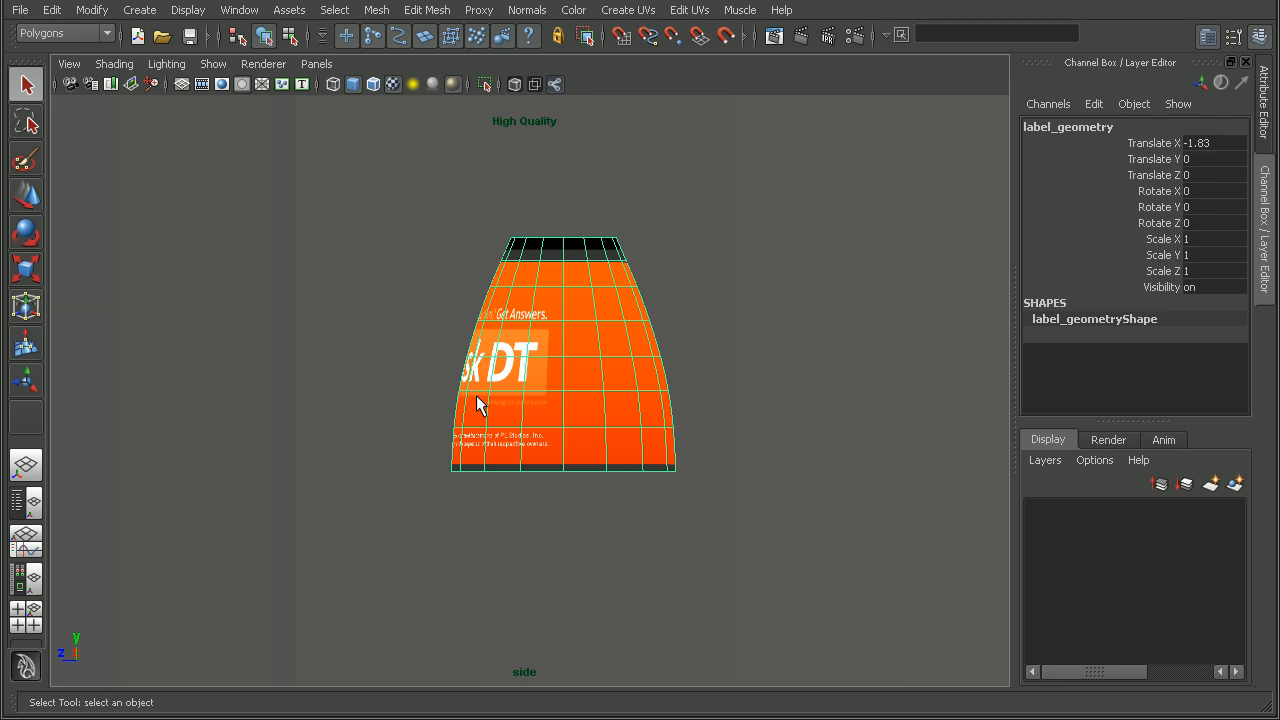
# Show the last hidden object so that glass_bottle is displayed with the trimmed label_geometry.
pyautogui.click(187, 10)
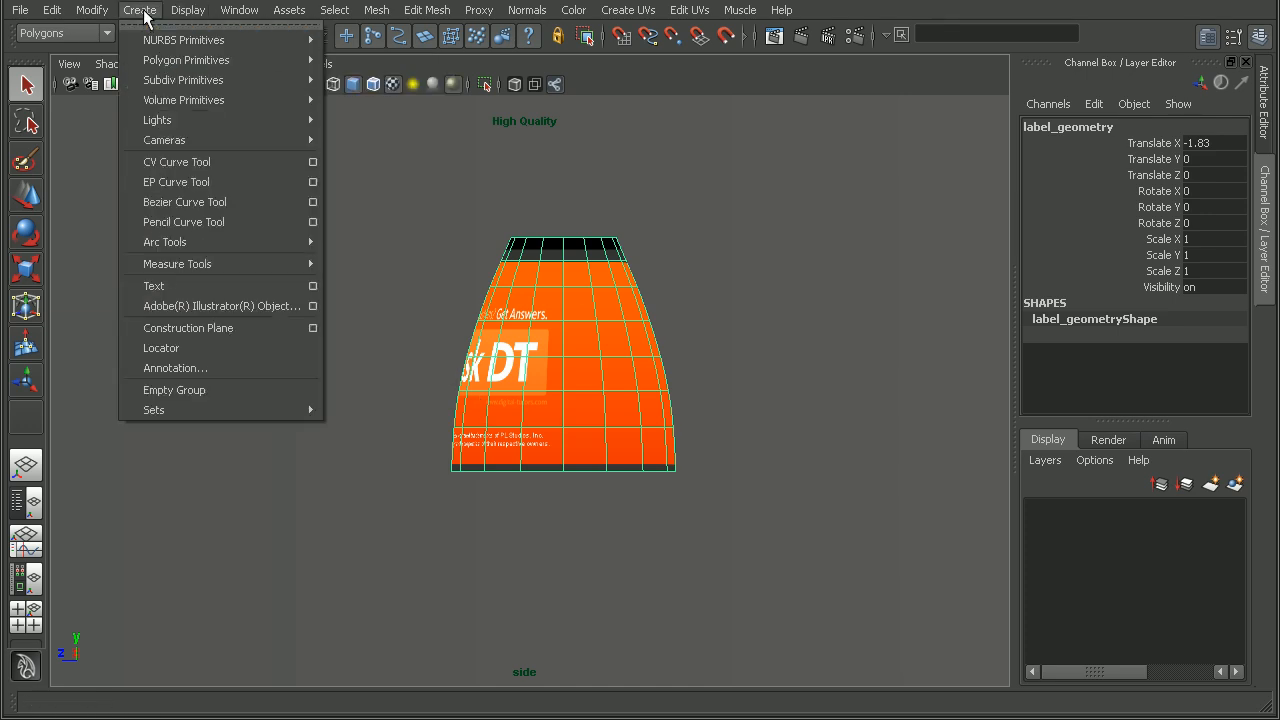
pyautogui.moveTo(209, 121)
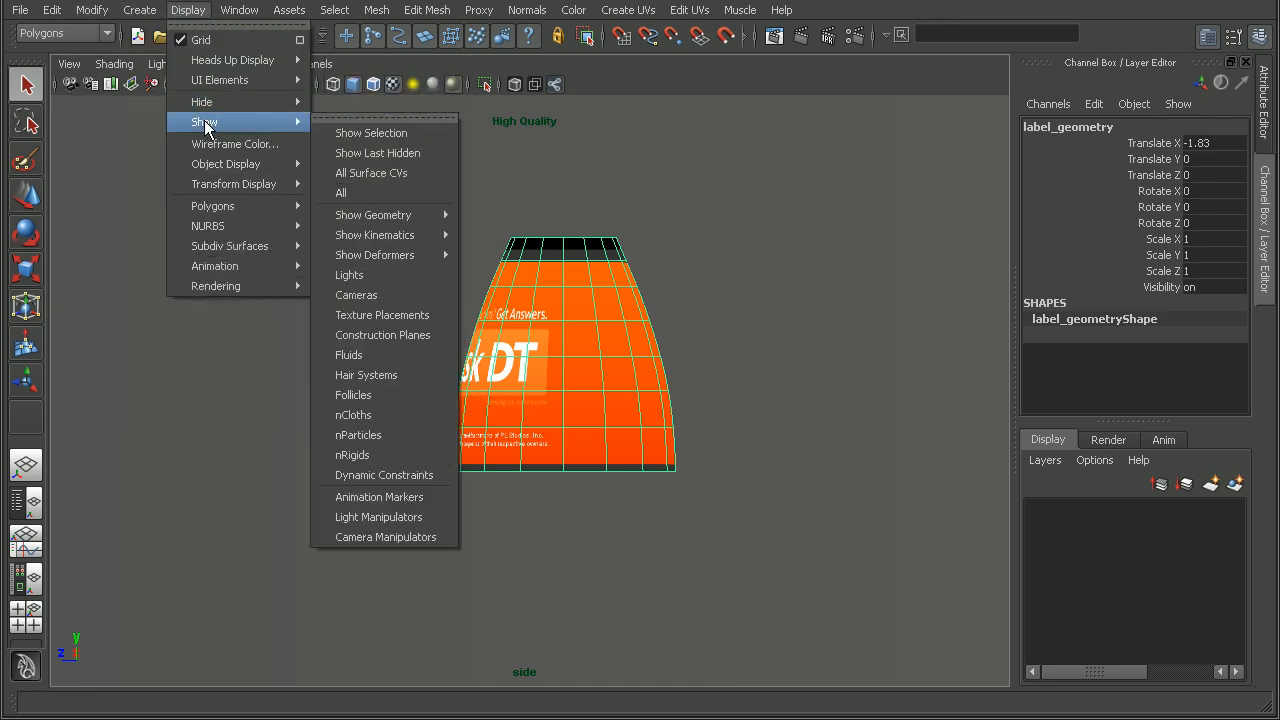
pyautogui.click(366, 155)
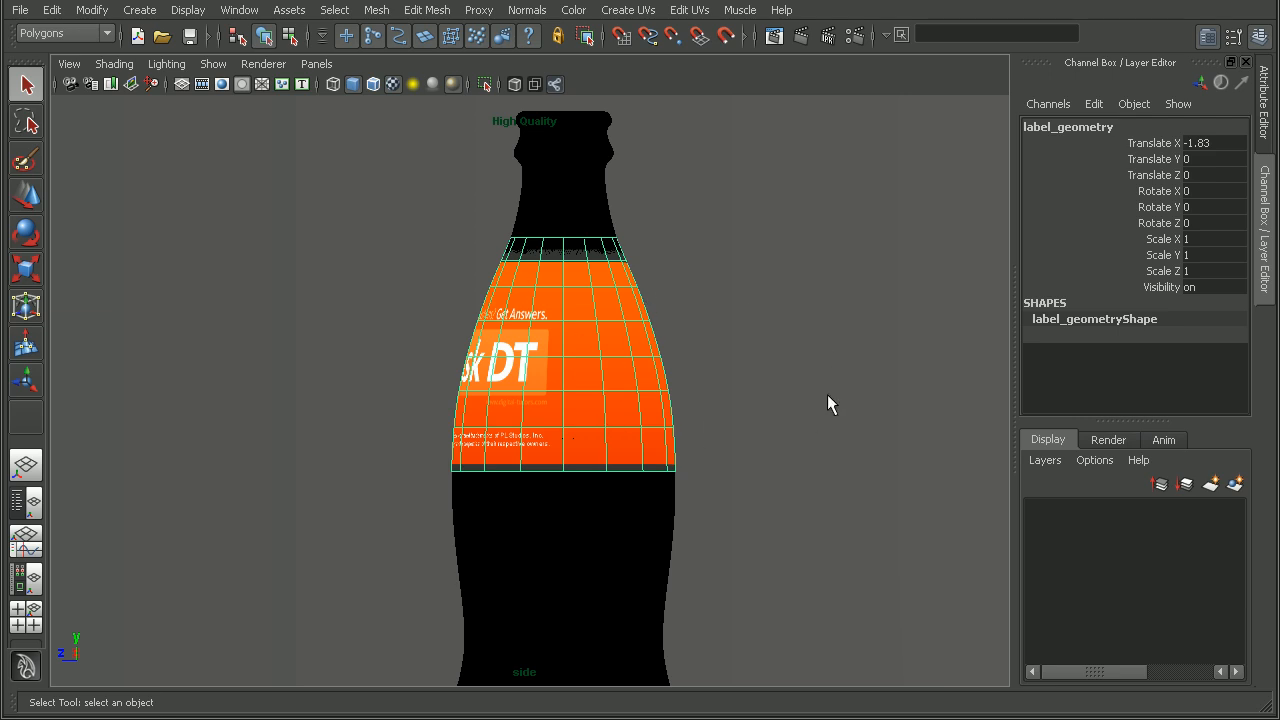
# Select all vertices of label_geometry and scale them uniformly by about 1.025 so the label sits just outside the glass.
pyautogui.moveTo(809, 344); pyautogui.dragTo(708, 347, button='right')
pyautogui.moveTo(391, 200); pyautogui.dragTo(797, 571)
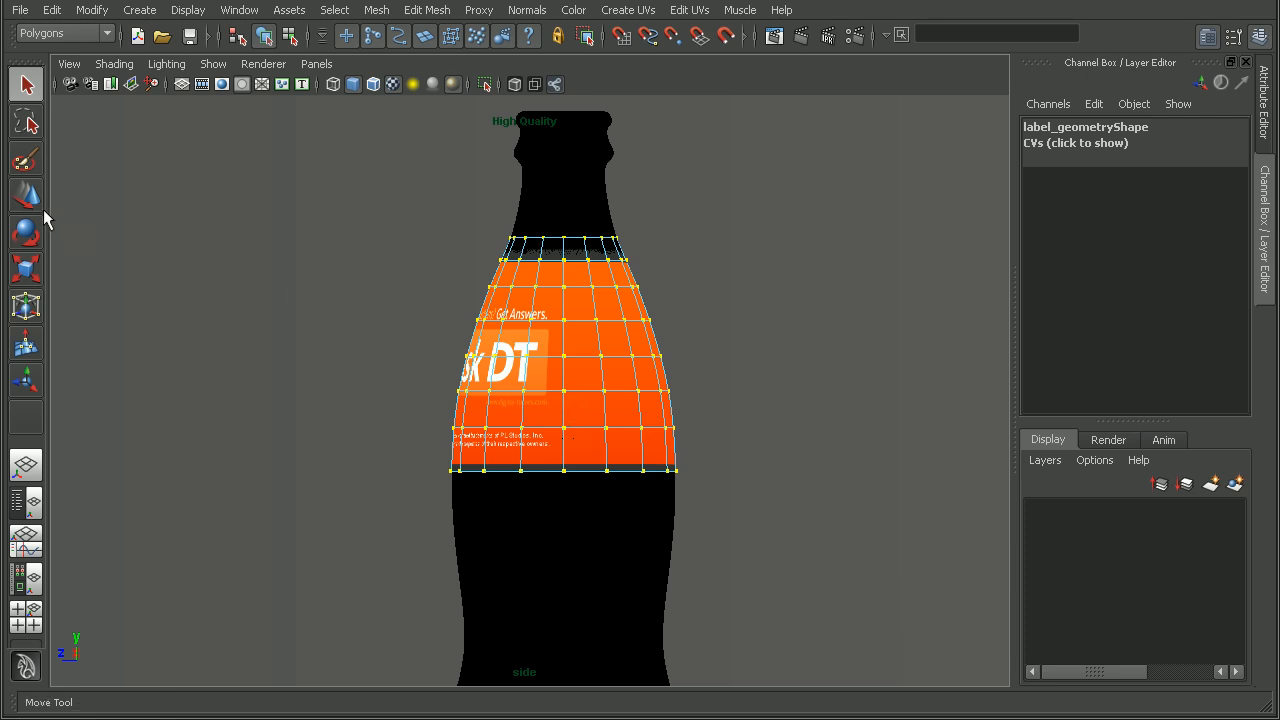
pyautogui.click(26, 268)
pyautogui.moveTo(568, 358); pyautogui.dragTo(572, 357)
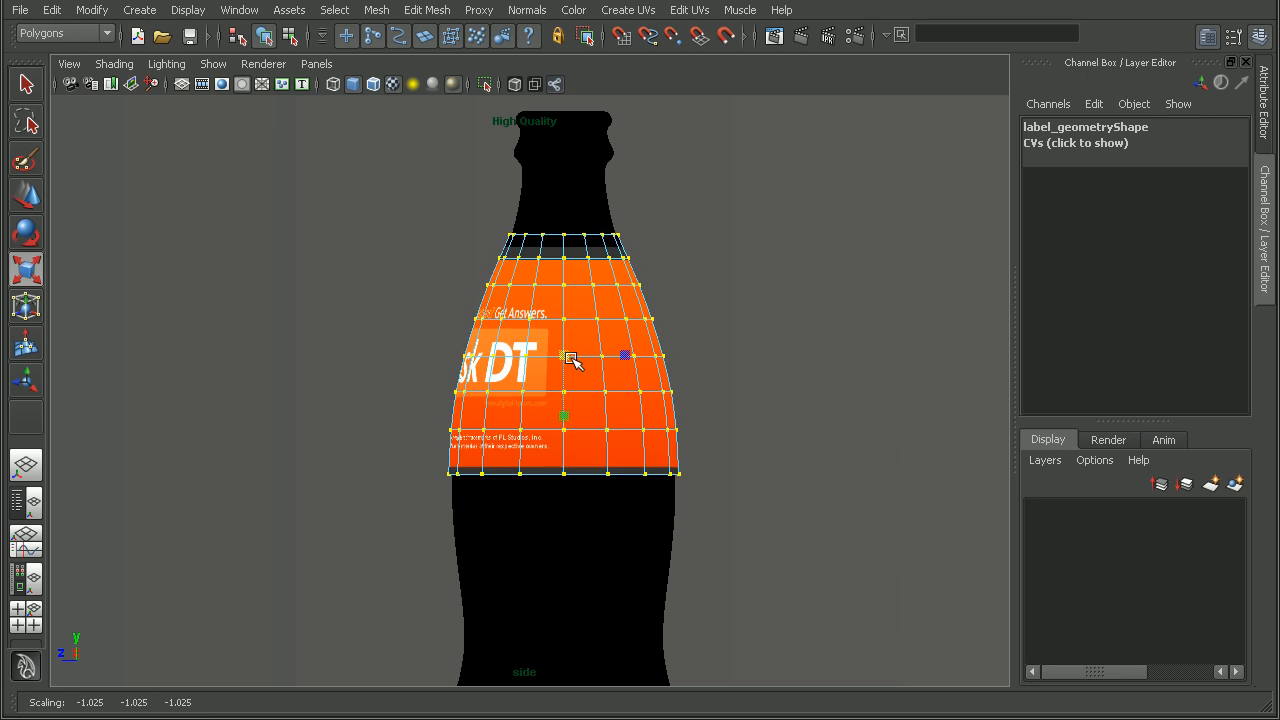
# Examine the upper and lower edges of the scaled label up close for clearance from the glass surface.
pyautogui.keyDown('alt'); pyautogui.moveTo(557, 308); pyautogui.dragTo(585, 420, button='middle'); pyautogui.keyUp('alt')
pyautogui.keyDown('alt'); pyautogui.moveTo(600, 422); pyautogui.dragTo(930, 485, button='right'); pyautogui.keyUp('alt')
pyautogui.keyDown('alt'); pyautogui.moveTo(617, 350); pyautogui.dragTo(553, 427, button='middle'); pyautogui.keyUp('alt')
pyautogui.keyDown('alt'); pyautogui.moveTo(560, 430); pyautogui.dragTo(990, 507, button='right'); pyautogui.keyUp('alt')
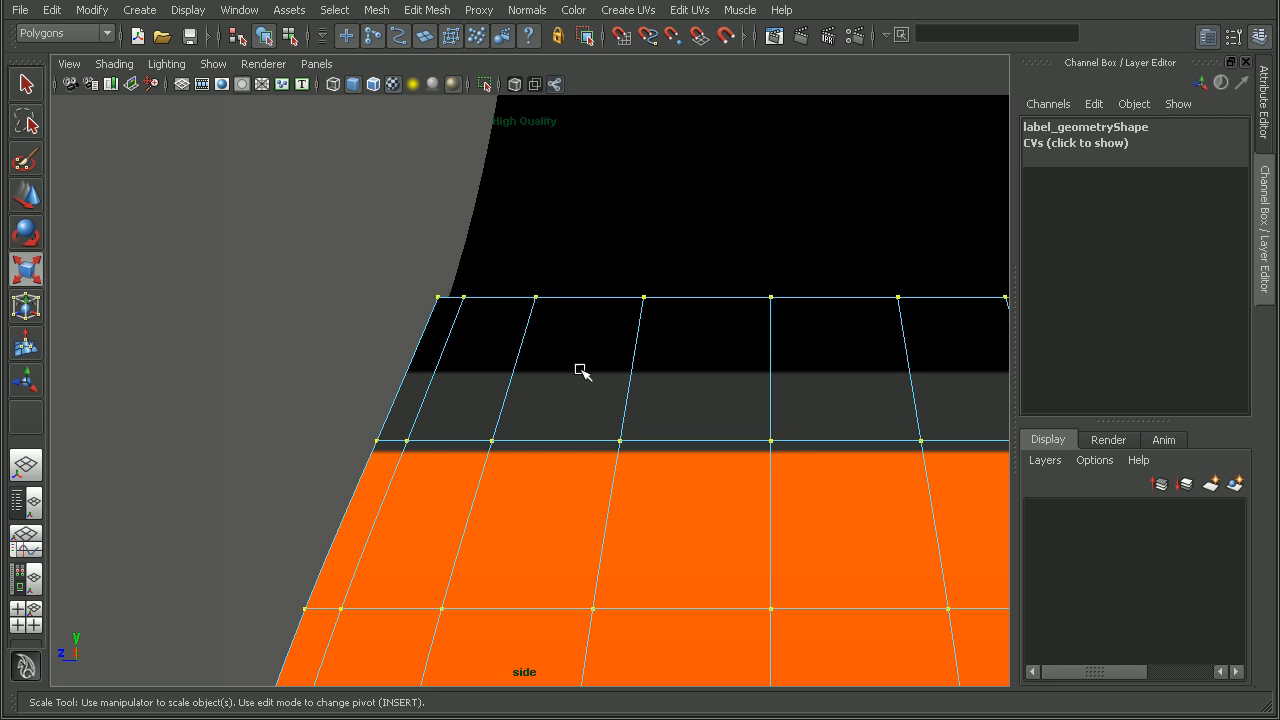
pyautogui.keyDown('alt'); pyautogui.moveTo(463, 297); pyautogui.dragTo(673, 105, button='right'); pyautogui.keyUp('alt')
pyautogui.keyDown('alt'); pyautogui.moveTo(661, 607); pyautogui.dragTo(700, 22, button='middle'); pyautogui.keyUp('alt')
pyautogui.keyDown('alt'); pyautogui.moveTo(340, 672); pyautogui.dragTo(629, 253, button='middle'); pyautogui.keyUp('alt')
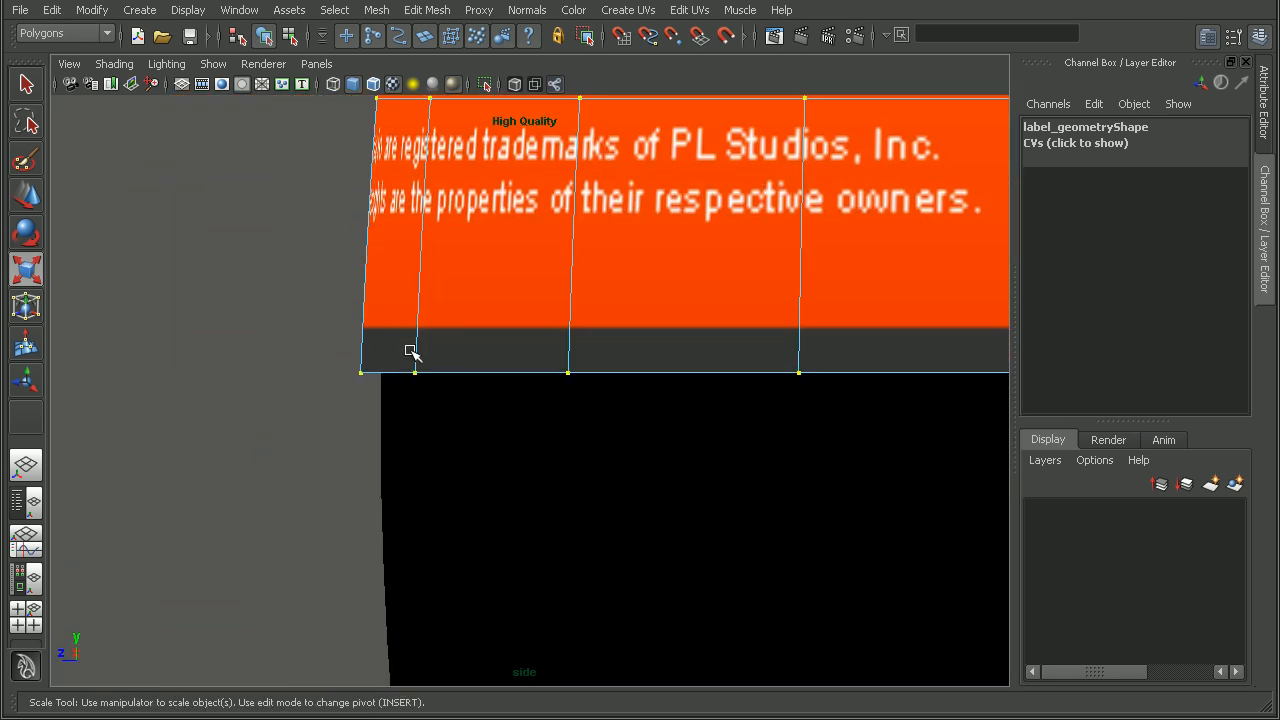
pyautogui.keyDown('alt'); pyautogui.moveTo(800, 292); pyautogui.dragTo(700, 358, button='middle'); pyautogui.keyUp('alt')
pyautogui.keyDown('alt'); pyautogui.moveTo(705, 358); pyautogui.dragTo(350, 330, button='right'); pyautogui.keyUp('alt')
pyautogui.keyDown('alt'); pyautogui.moveTo(574, 313); pyautogui.dragTo(1055, 413, button='right'); pyautogui.keyUp('alt')
pyautogui.keyDown('alt'); pyautogui.moveTo(604, 321); pyautogui.dragTo(589, 412, button='middle'); pyautogui.keyUp('alt')
pyautogui.keyDown('alt'); pyautogui.moveTo(589, 412); pyautogui.dragTo(806, 420, button='right'); pyautogui.keyUp('alt')
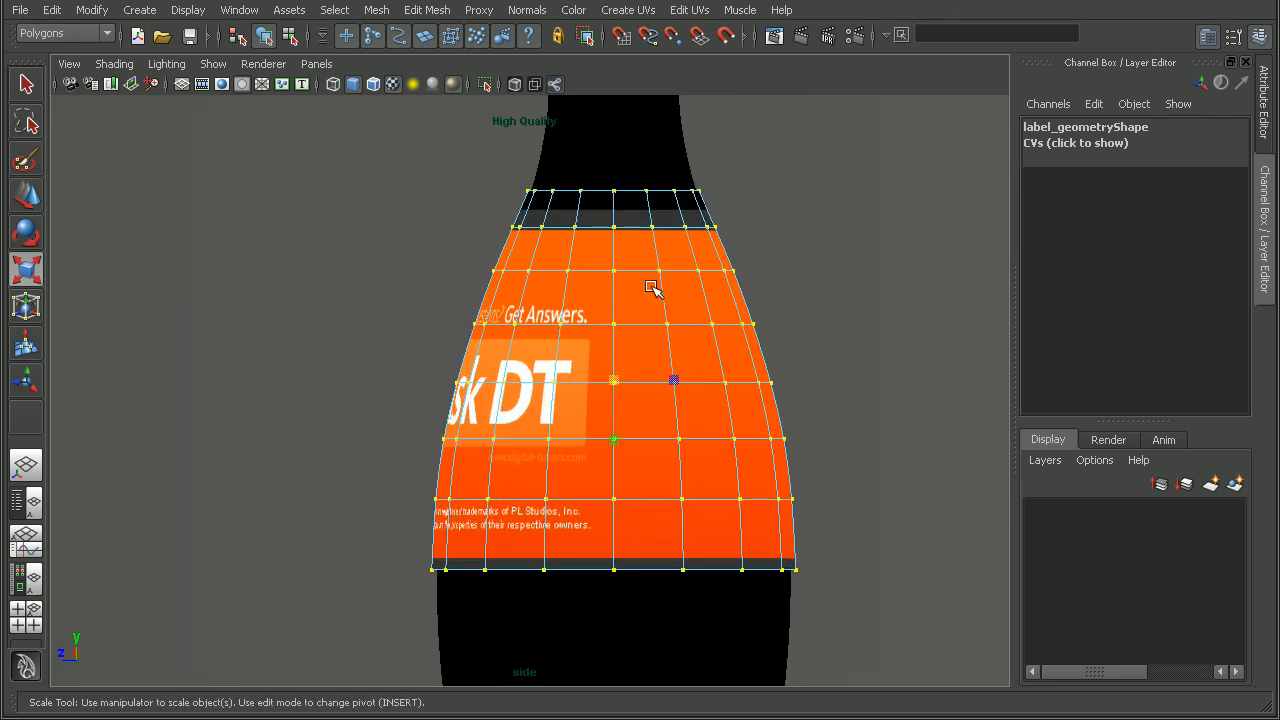
# Return to the perspective view and object mode, and render the bottle with its trimmed, scaled label.
pyautogui.press('space')
pyautogui.moveTo(663, 471); pyautogui.dragTo(653, 393)
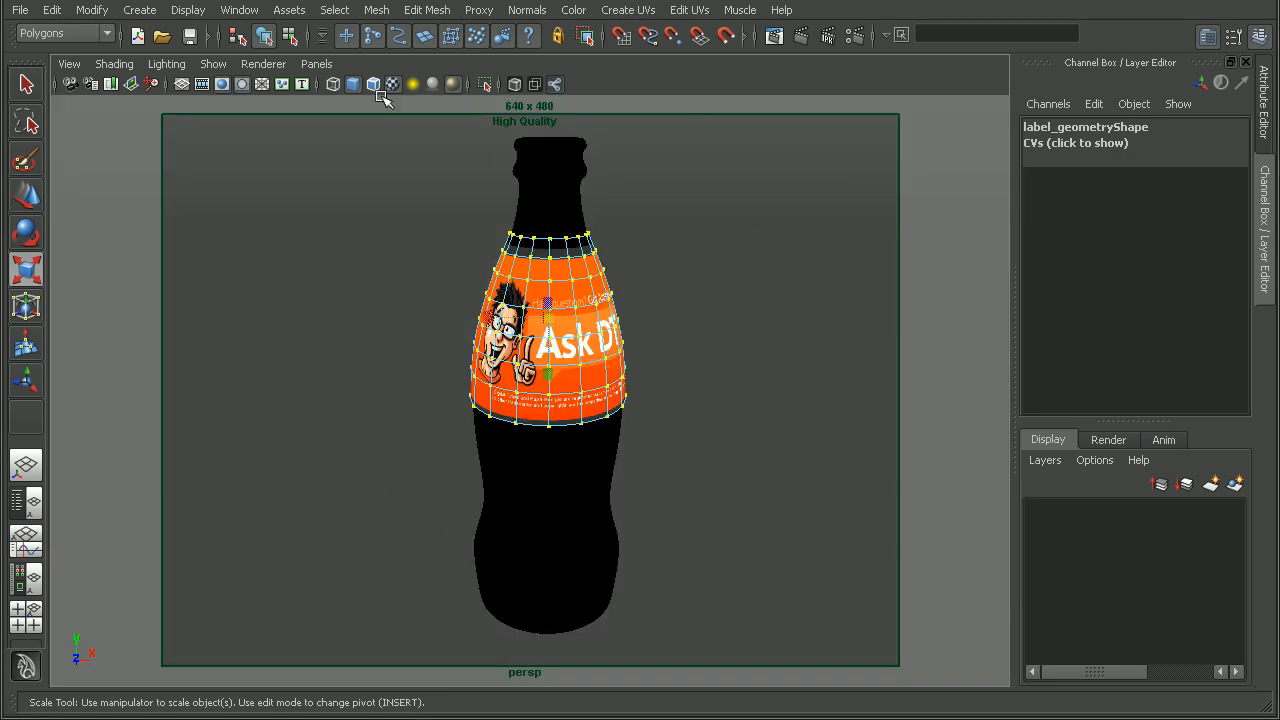
pyautogui.click(264, 36)
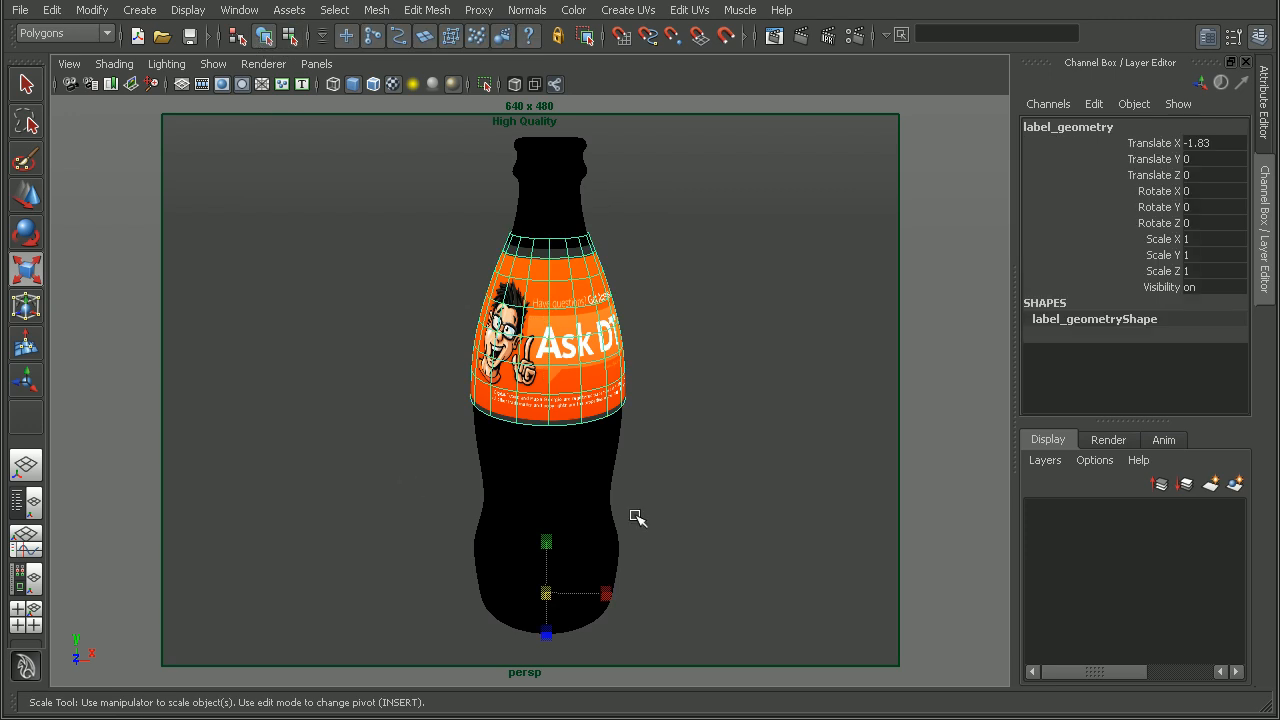
pyautogui.click(802, 38)
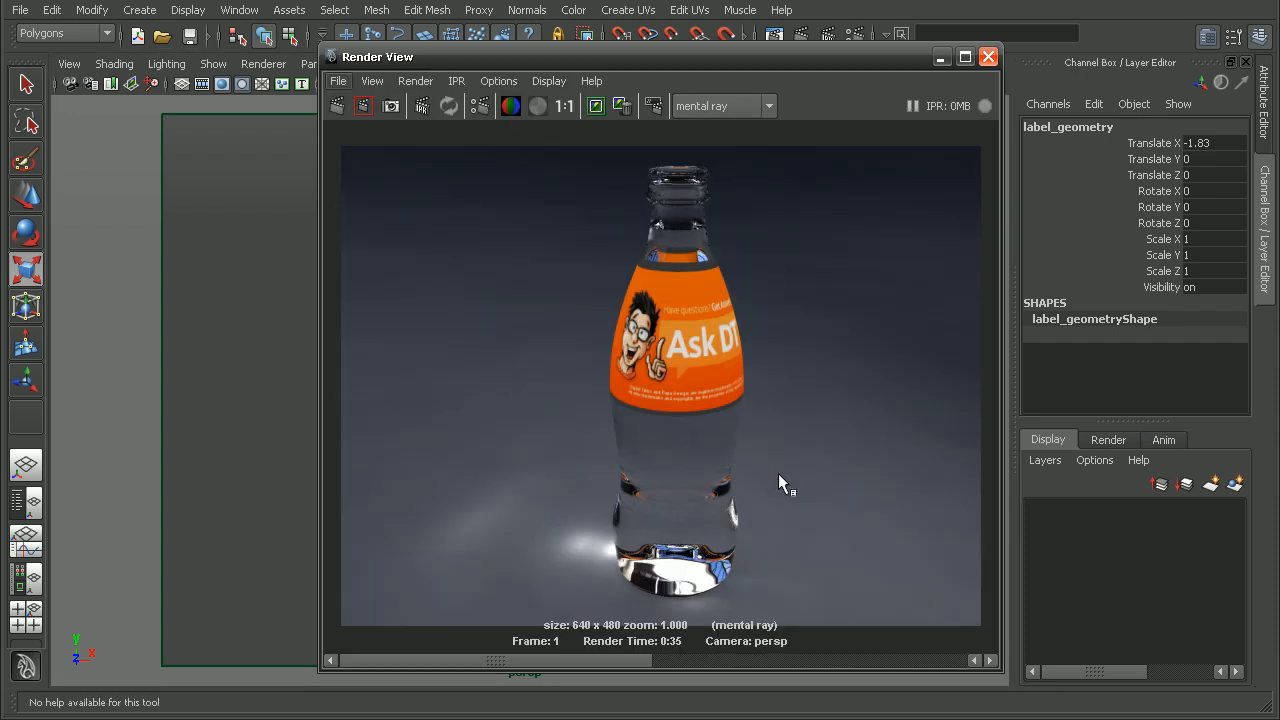
# Compare the new label render with the stored plain glass render, examining the floor caustics and the label on the bottle.
pyautogui.keyDown('alt'); pyautogui.moveTo(629, 517); pyautogui.dragTo(746, 405, button='middle'); pyautogui.keyUp('alt')
pyautogui.keyDown('alt'); pyautogui.moveTo(746, 405); pyautogui.dragTo(1208, 486, button='right'); pyautogui.keyUp('alt')
pyautogui.keyDown('alt'); pyautogui.moveTo(806, 394); pyautogui.dragTo(679, 352, button='middle'); pyautogui.keyUp('alt')
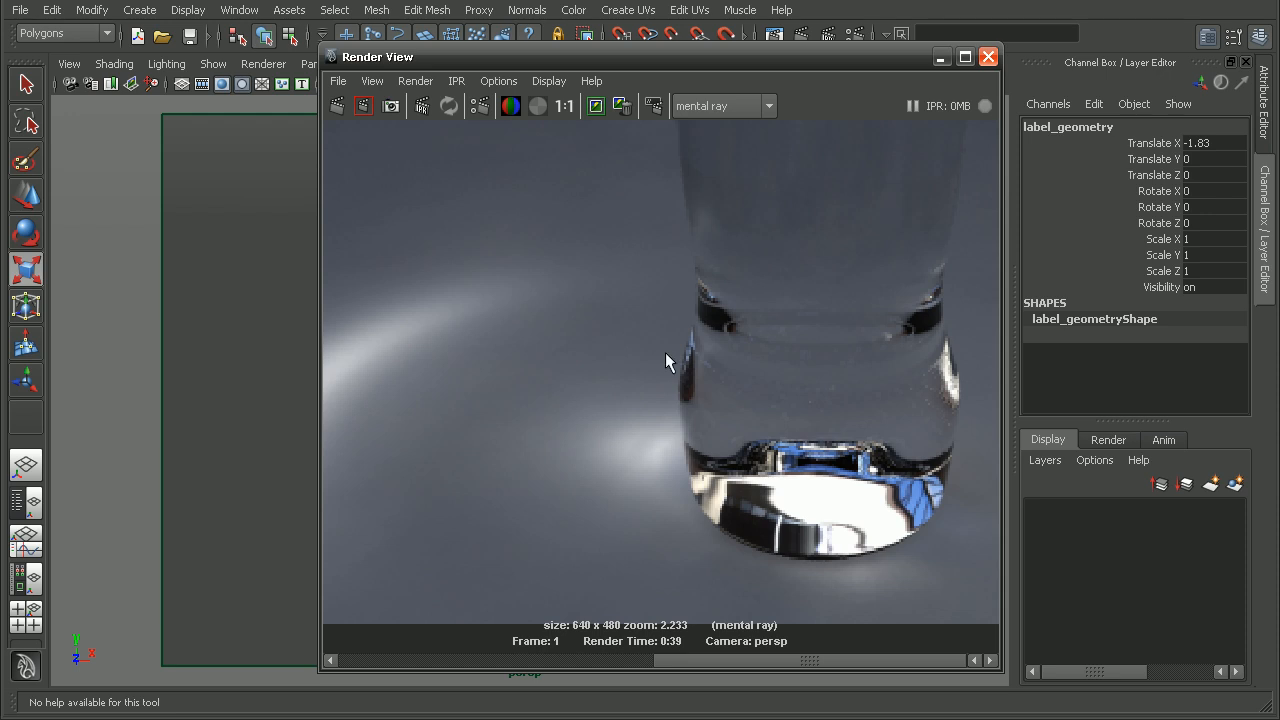
pyautogui.keyDown('alt'); pyautogui.moveTo(680, 406); pyautogui.dragTo(892, 459, button='middle'); pyautogui.keyUp('alt')
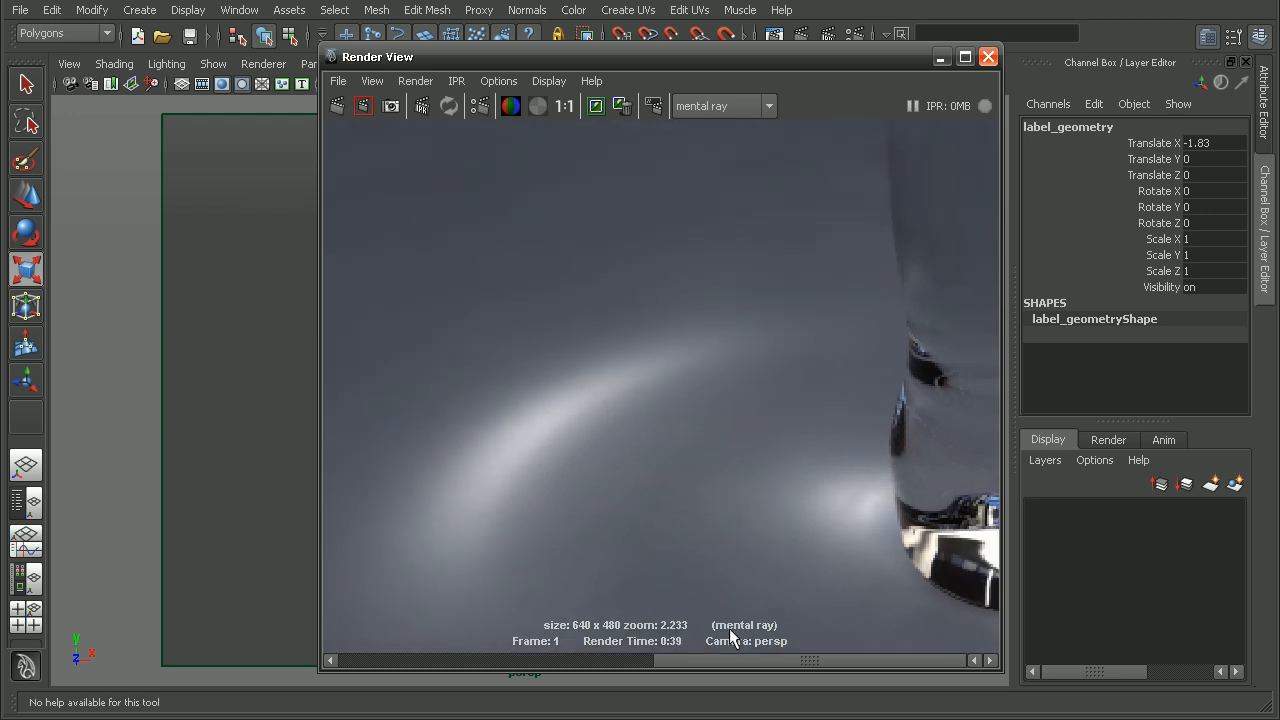
pyautogui.moveTo(722, 660); pyautogui.dragTo(417, 662)
pyautogui.keyDown('alt'); pyautogui.moveTo(880, 405); pyautogui.dragTo(646, 424, button='right'); pyautogui.keyUp('alt')
pyautogui.keyDown('alt'); pyautogui.moveTo(832, 364); pyautogui.dragTo(697, 482, button='middle'); pyautogui.keyUp('alt')
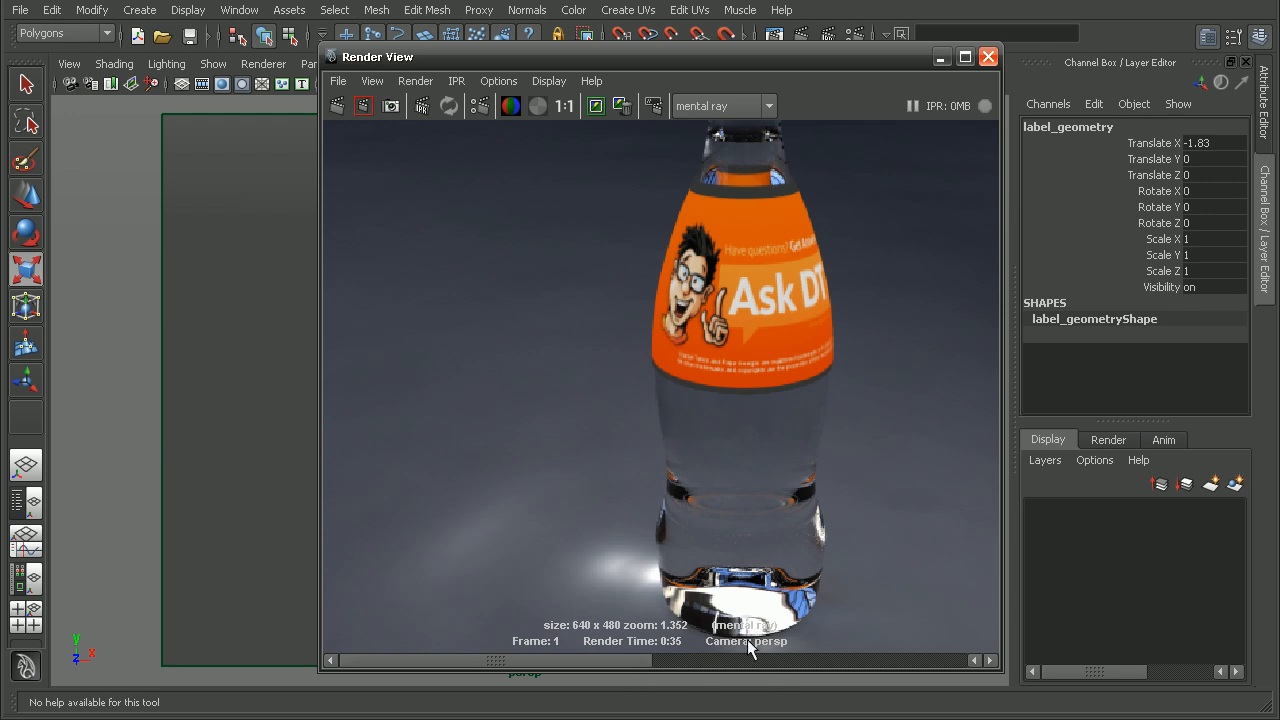
pyautogui.click(772, 660)
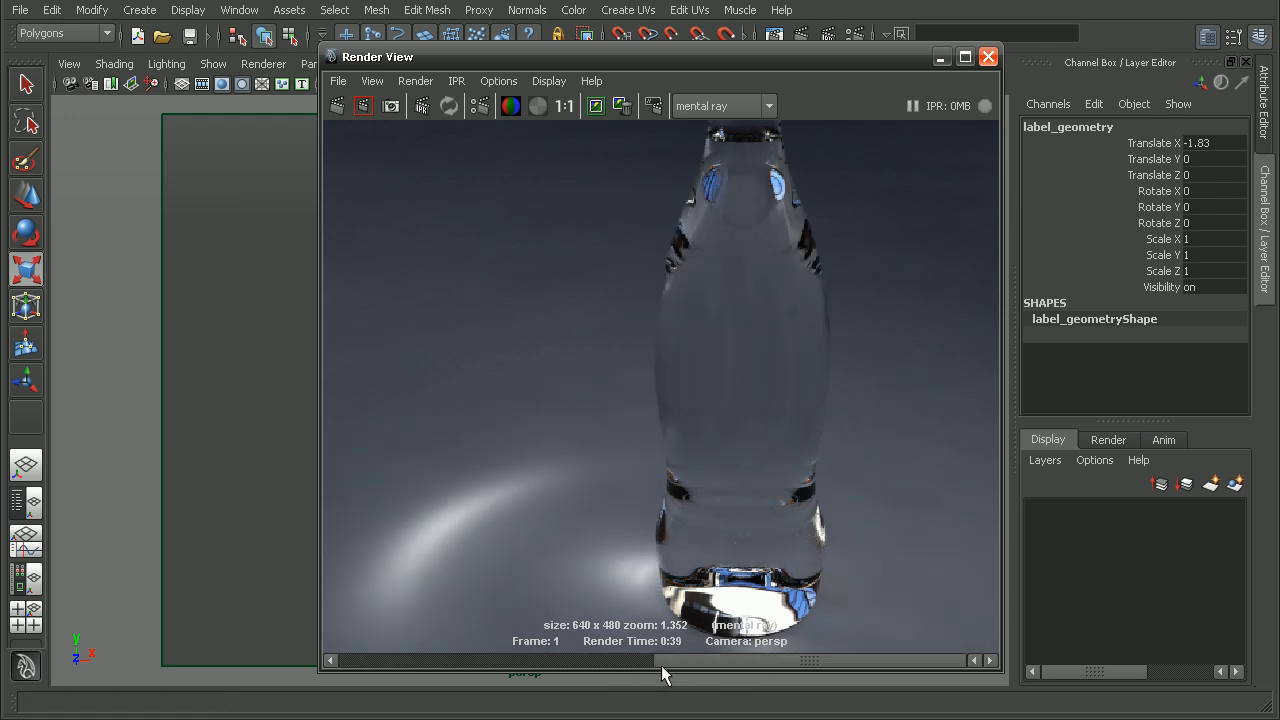
pyautogui.moveTo(681, 661); pyautogui.dragTo(496, 669)
pyautogui.keyDown('alt'); pyautogui.moveTo(757, 497); pyautogui.dragTo(674, 453, button='right'); pyautogui.keyUp('alt')
pyautogui.keyDown('alt'); pyautogui.moveTo(771, 291); pyautogui.dragTo(757, 329, button='middle'); pyautogui.keyUp('alt')
pyautogui.keyDown('alt'); pyautogui.moveTo(757, 329); pyautogui.dragTo(734, 414, button='right'); pyautogui.keyUp('alt')
pyautogui.keyDown('alt'); pyautogui.moveTo(734, 414); pyautogui.dragTo(734, 396, button='middle'); pyautogui.keyUp('alt')
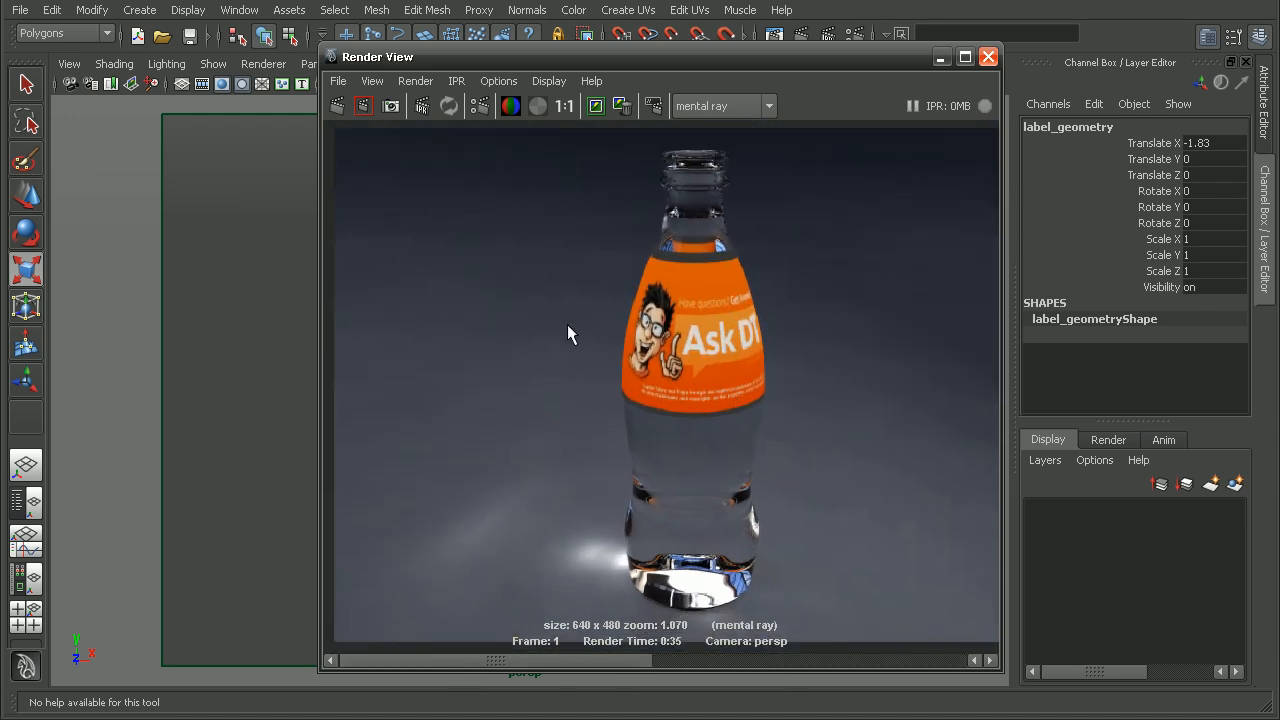